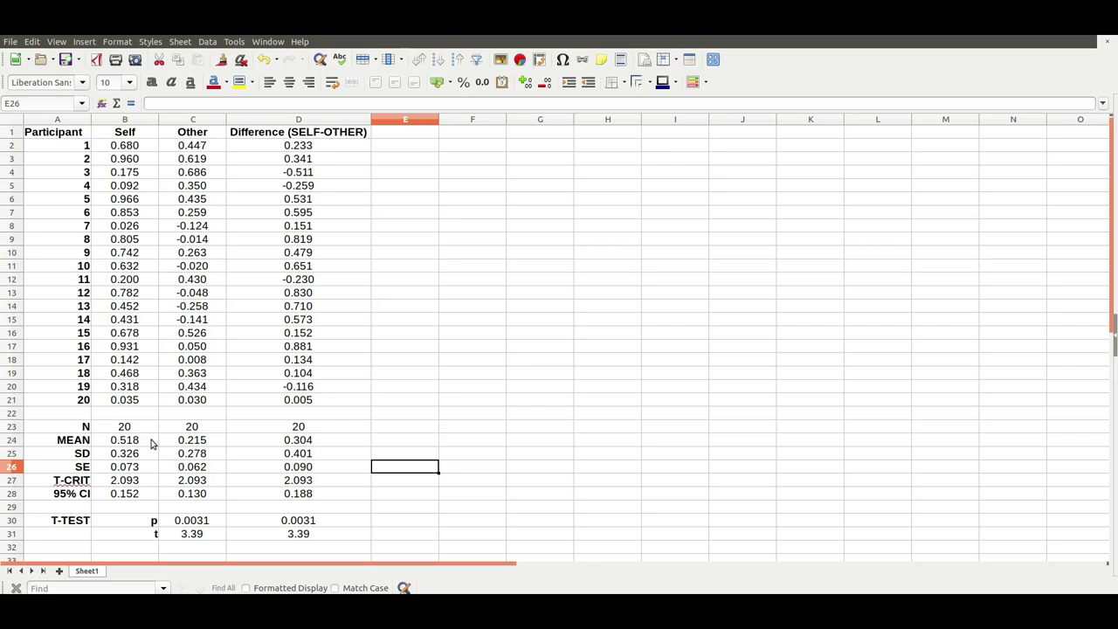
- Select the Self and Other means in B24:C24 and start a new chart from them
left_click(124, 443)
left_click_drag(161, 445, 191, 446)
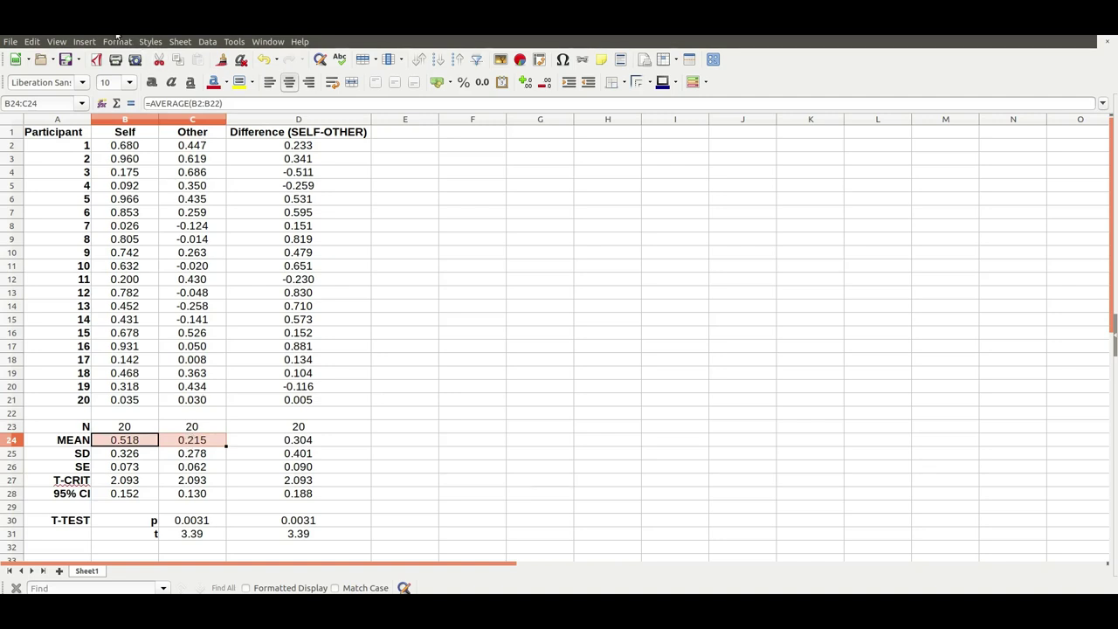
left_click(85, 42)
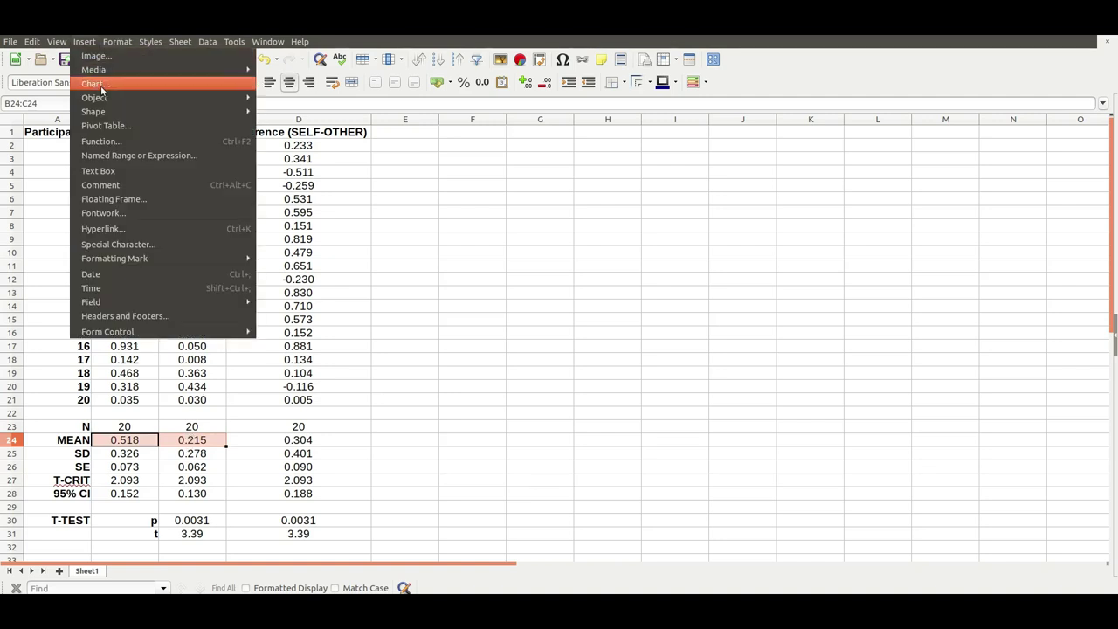
left_click(101, 88)
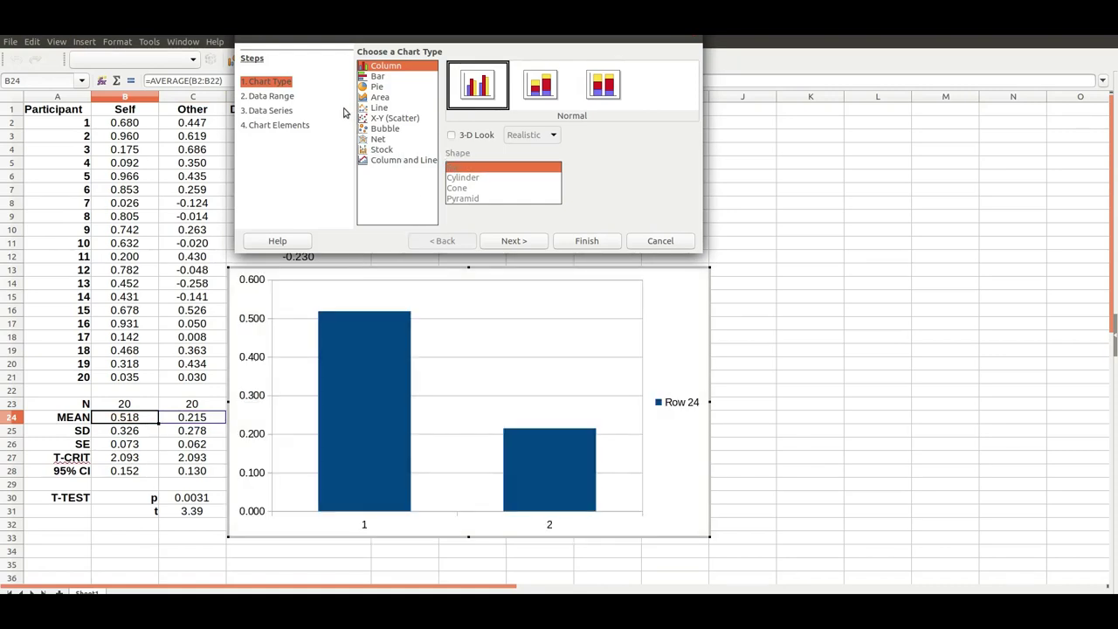
- Accept the default column chart and drag it right, clear of the Difference column
left_click(576, 244)
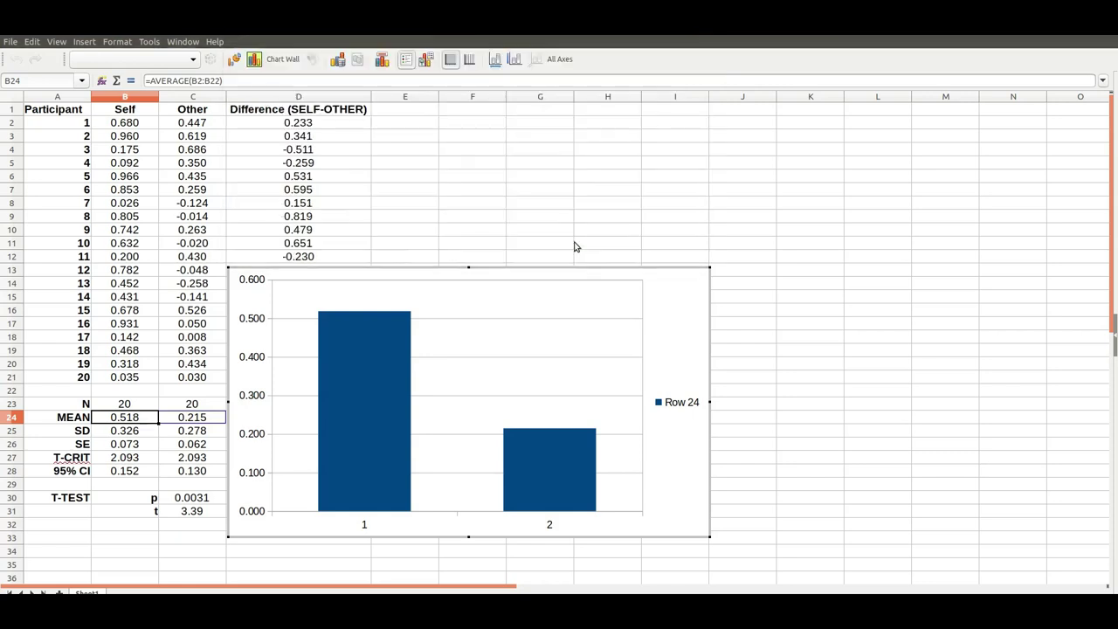
left_click_drag(342, 270, 475, 266)
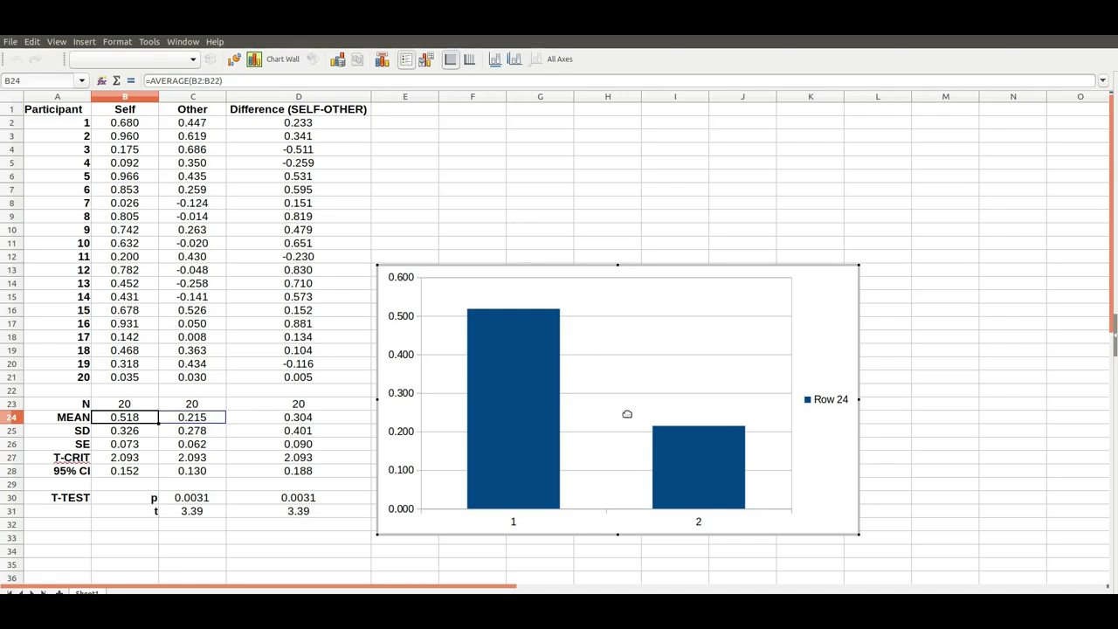
- Delete the Row 24 legend and the horizontal gridlines from the chart
left_click(826, 401)
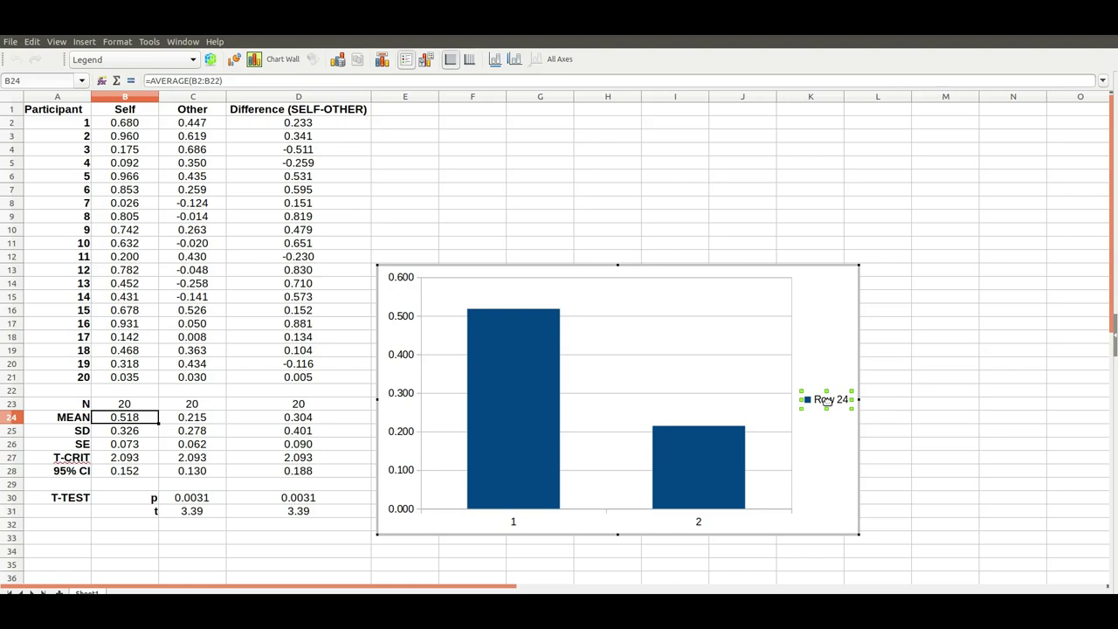
key("Delete")
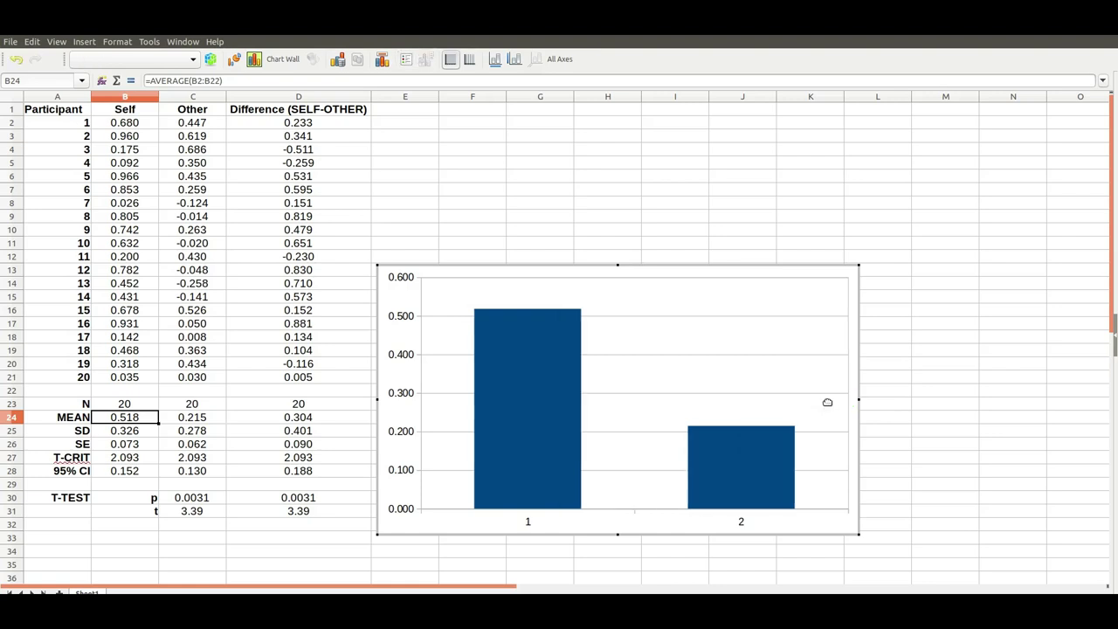
left_click(674, 395)
key("Delete")
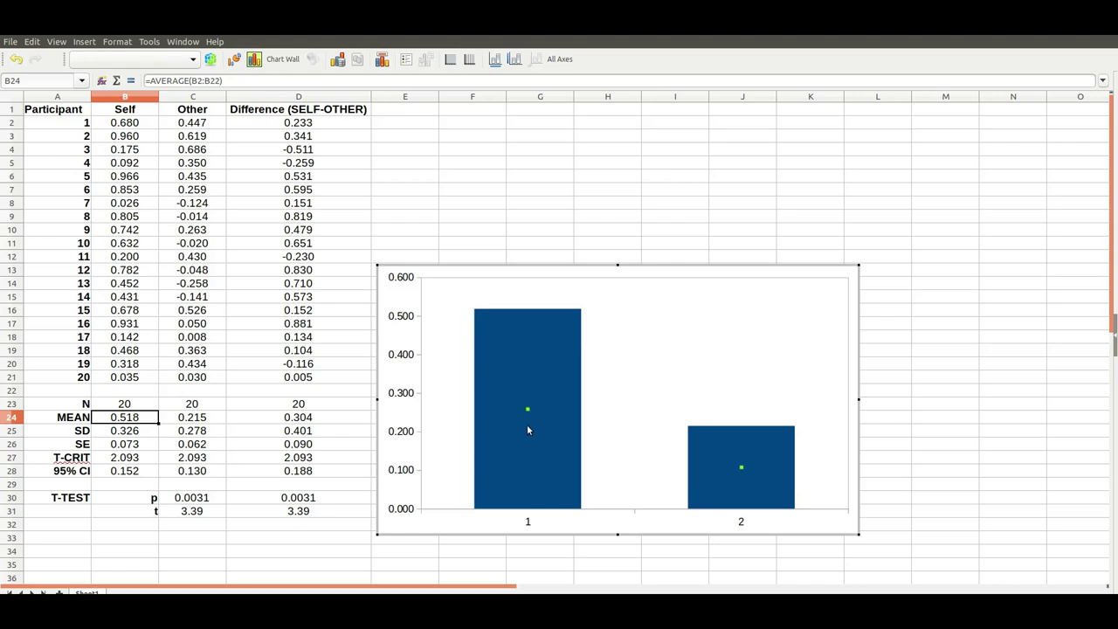
- Fill the bar series with a mid grey area colour and exit chart editing
double_click(528, 429)
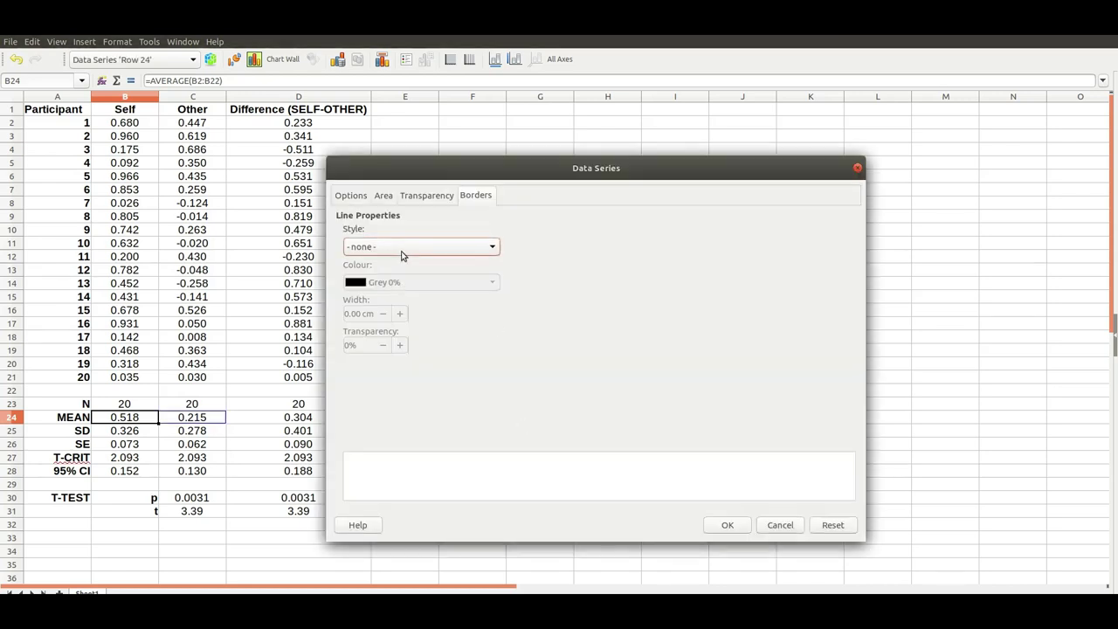
left_click(382, 197)
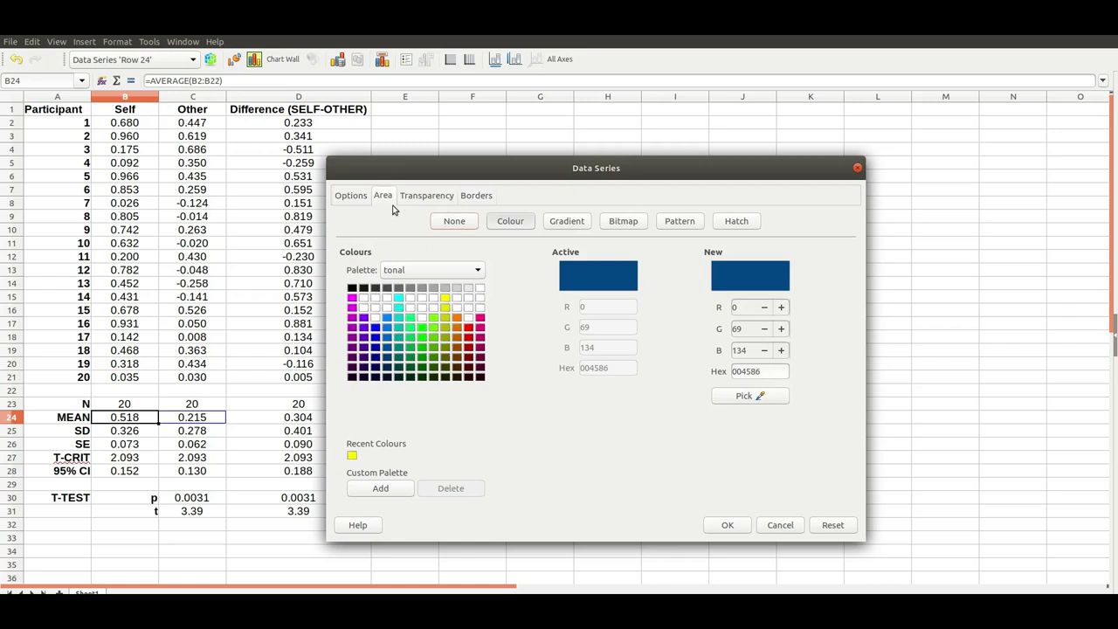
left_click(444, 289)
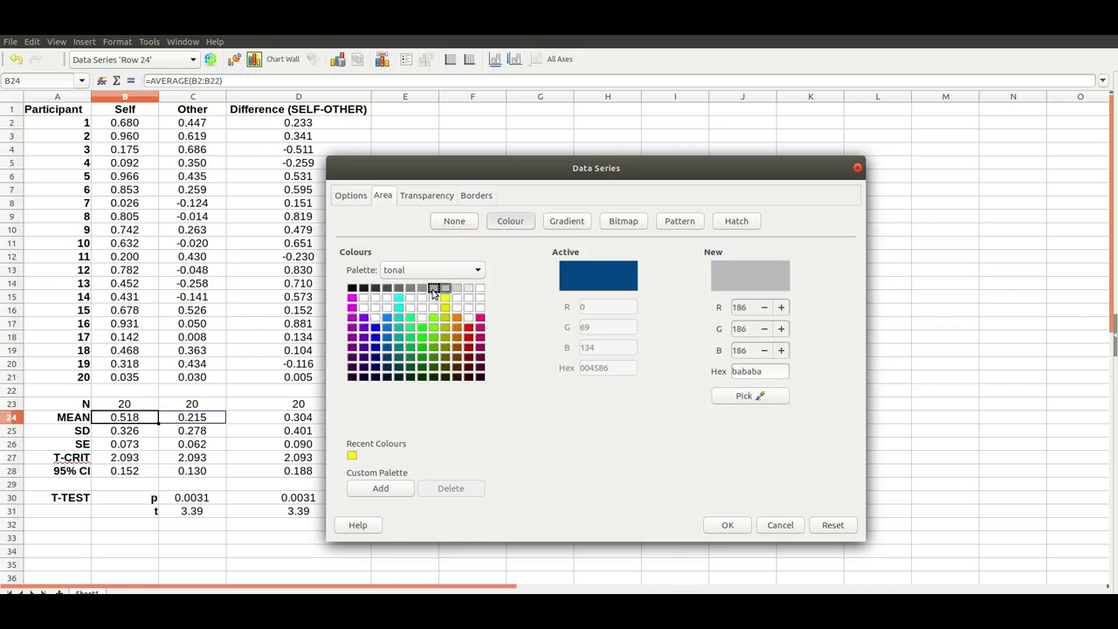
left_click(433, 288)
left_click(727, 525)
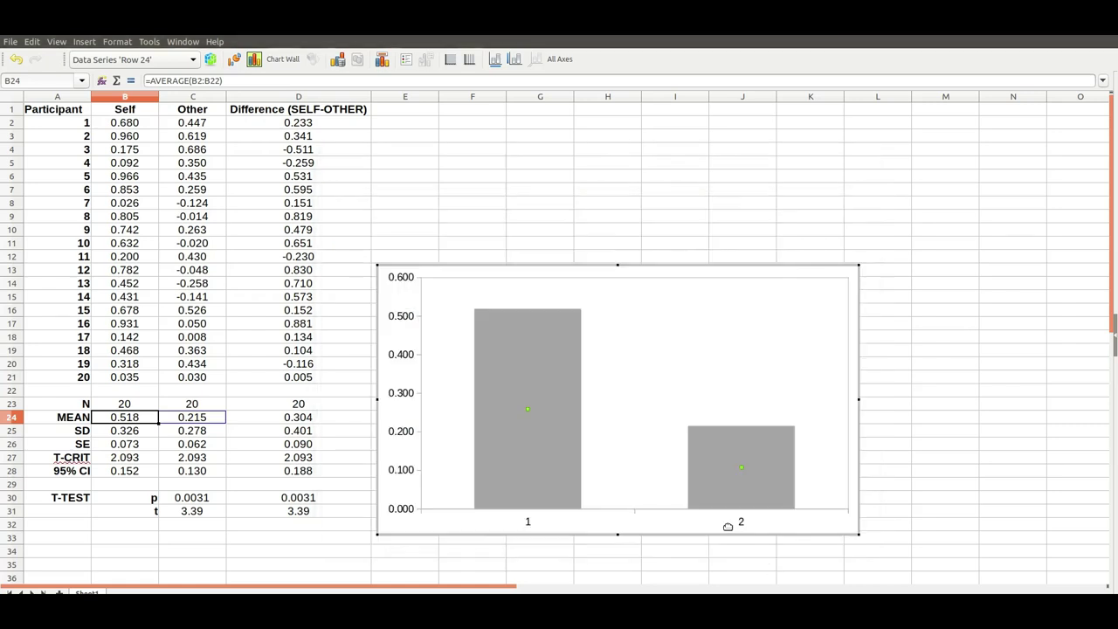
left_click(898, 472)
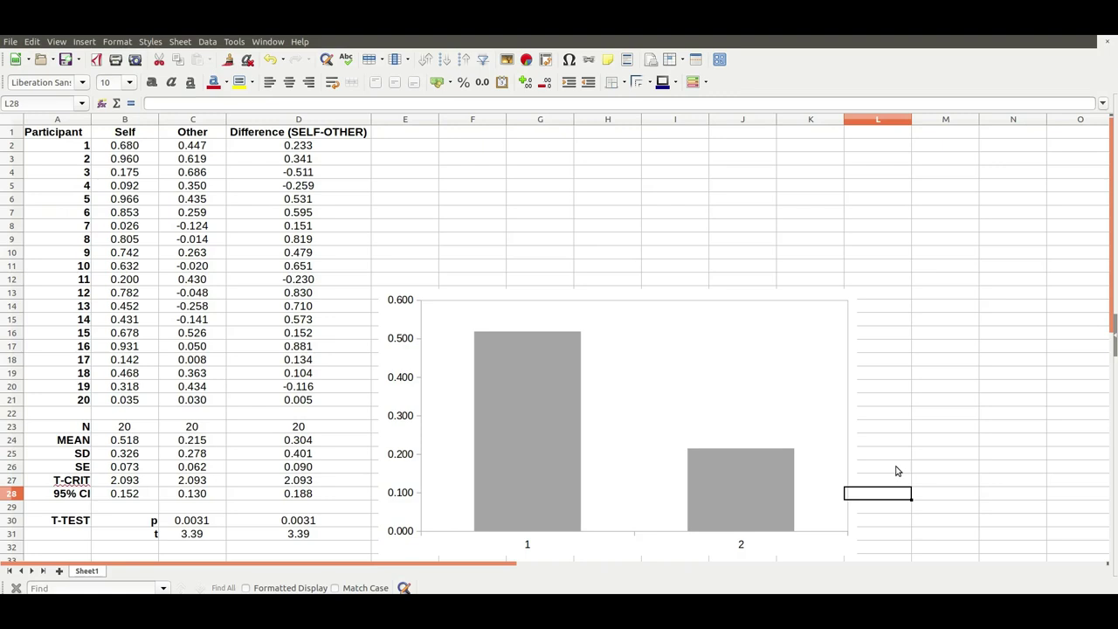
- Reopen the grey bar chart in edit mode and scroll the sheet back up to row 1
scroll(895, 471, "down", 1)
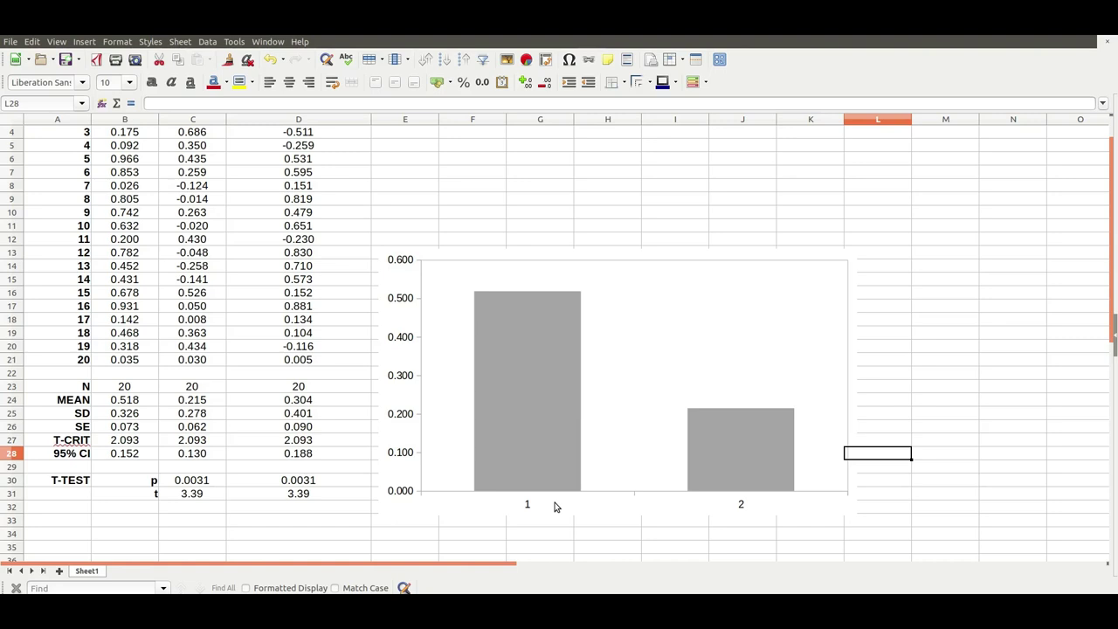
double_click(555, 505)
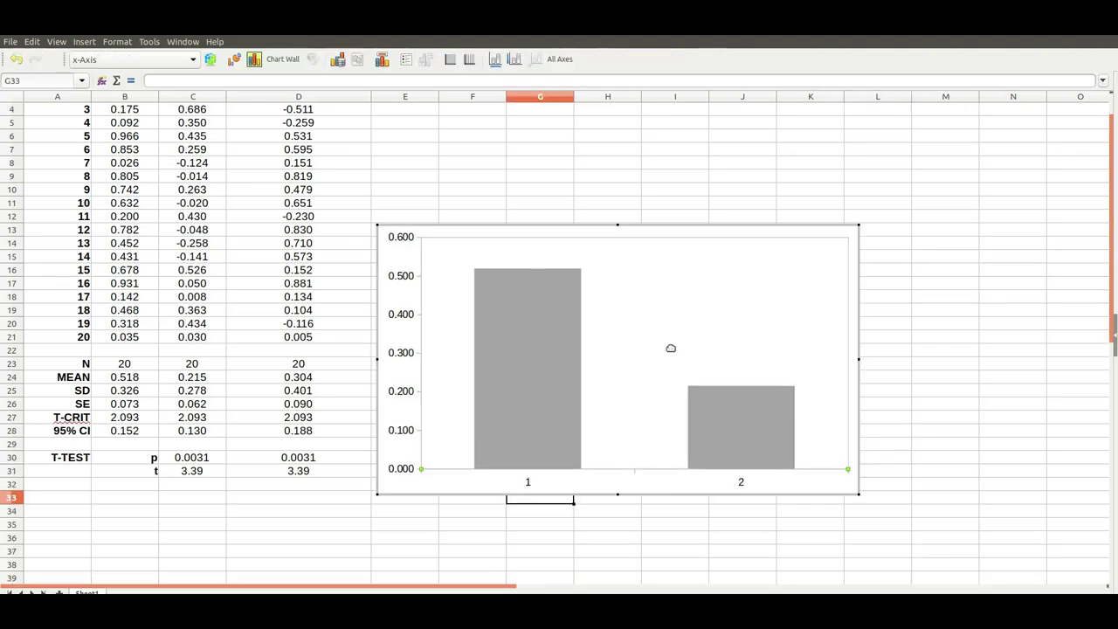
left_click(586, 559)
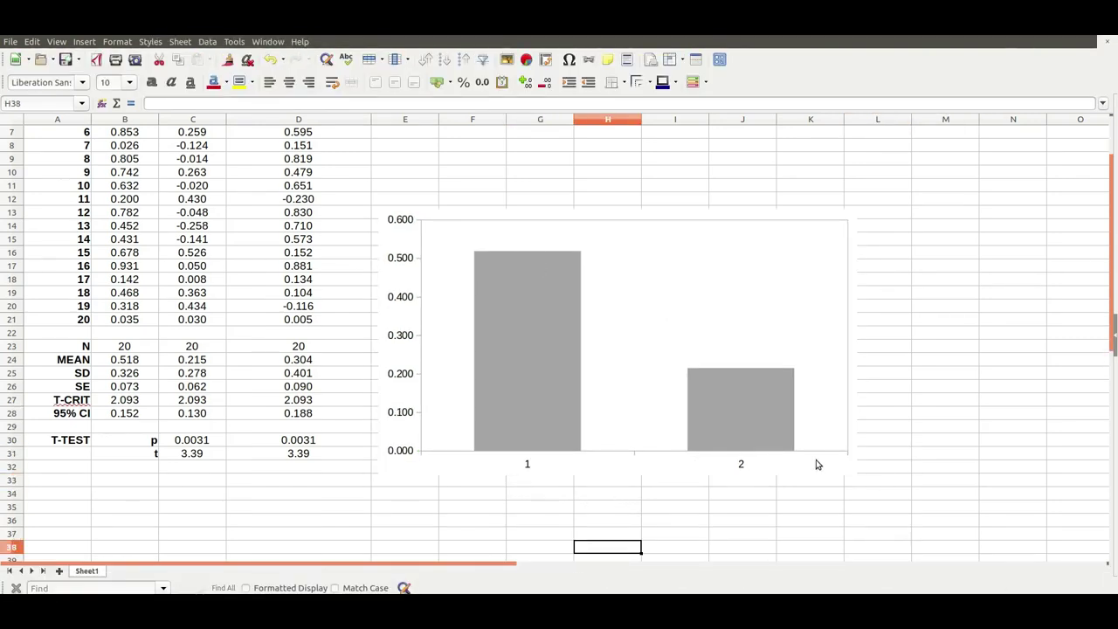
double_click(636, 337)
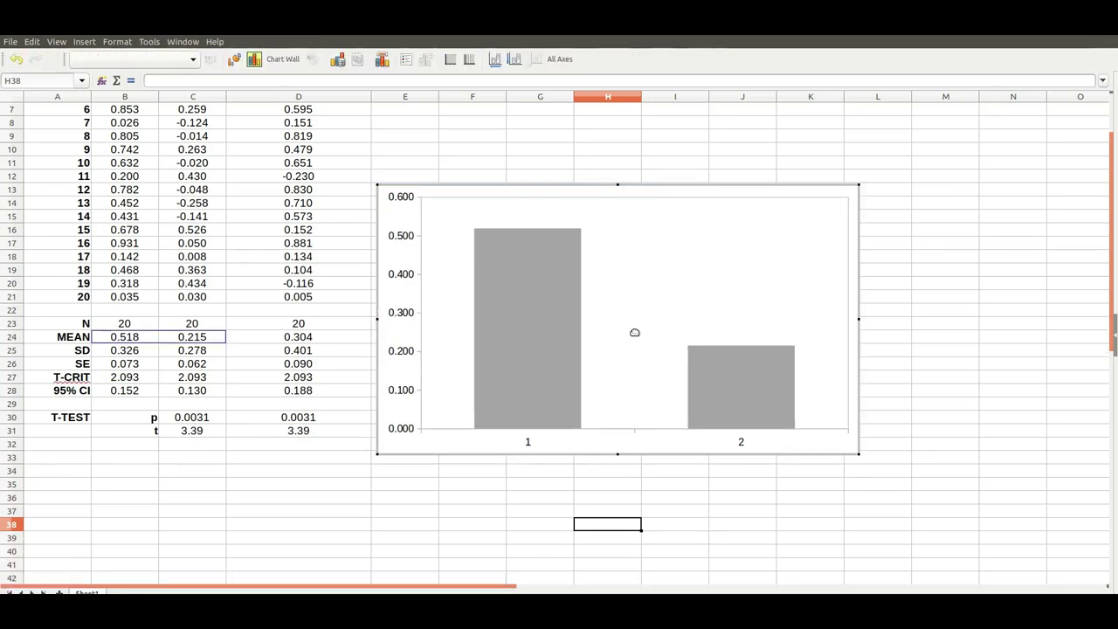
scroll(512, 180, "up", 2)
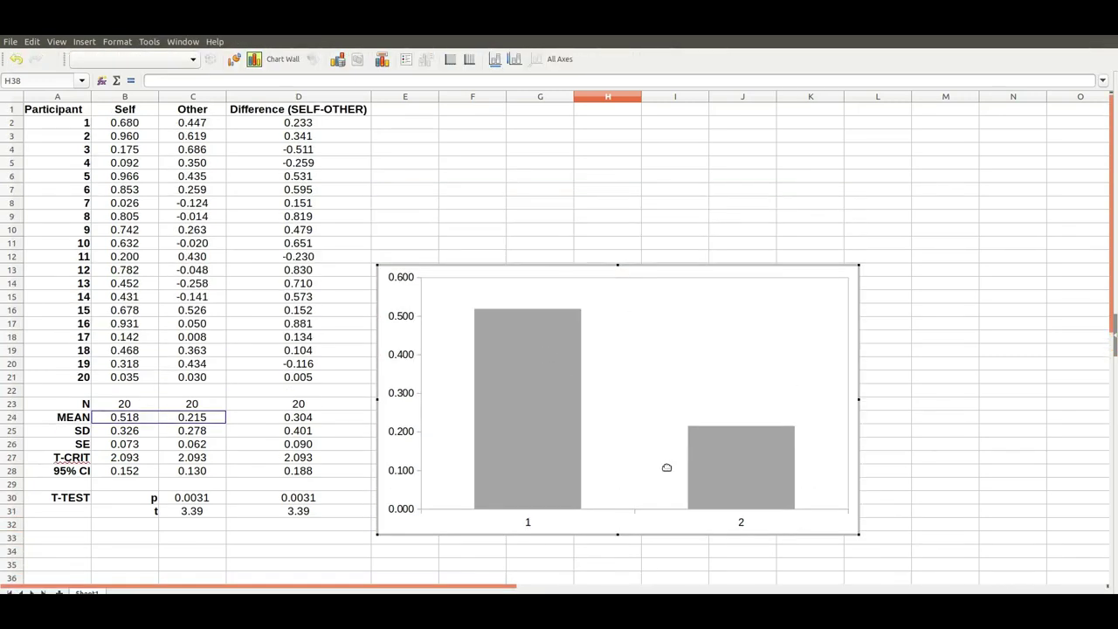
- In Data Ranges, set the chart's categories to $Sheet1.$B$1:$C$1 to label the bars Self and Other
right_click(643, 375)
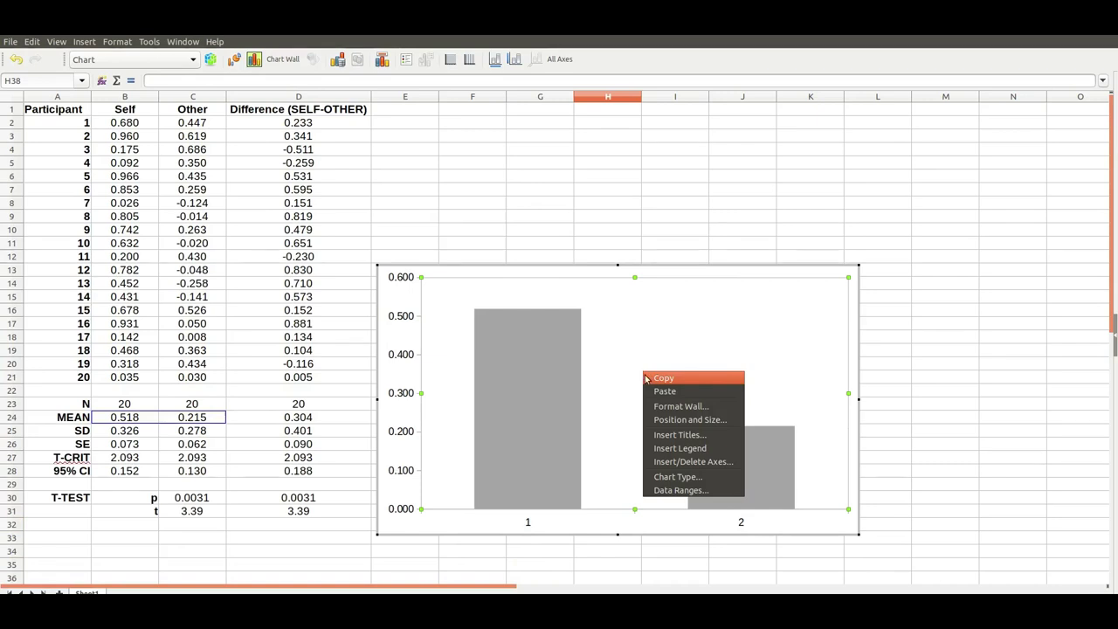
left_click(678, 492)
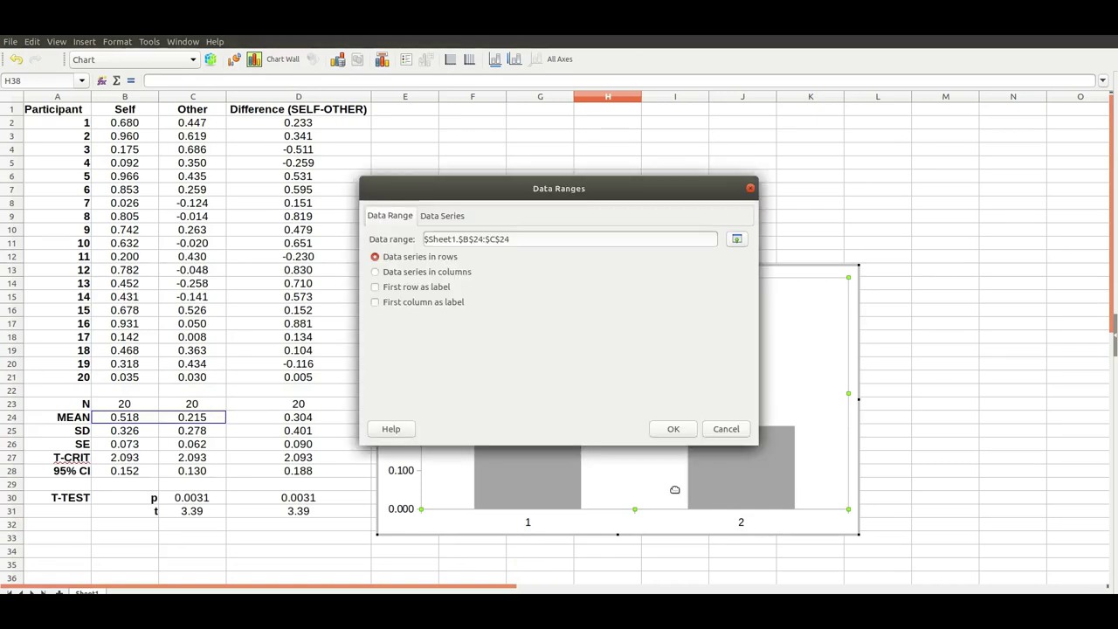
left_click(441, 218)
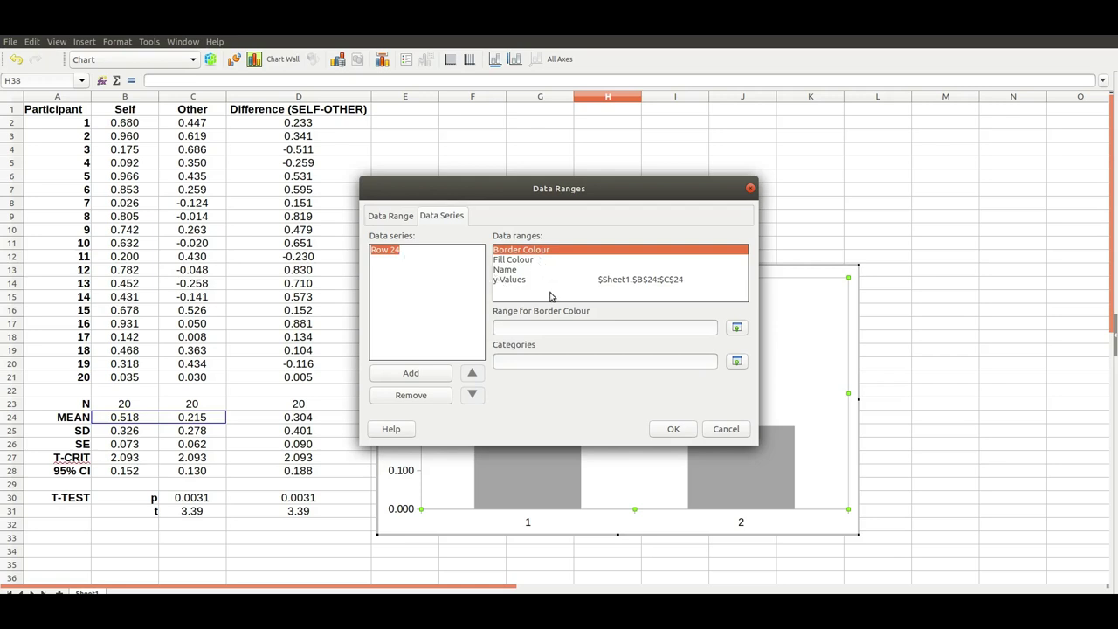
left_click(522, 280)
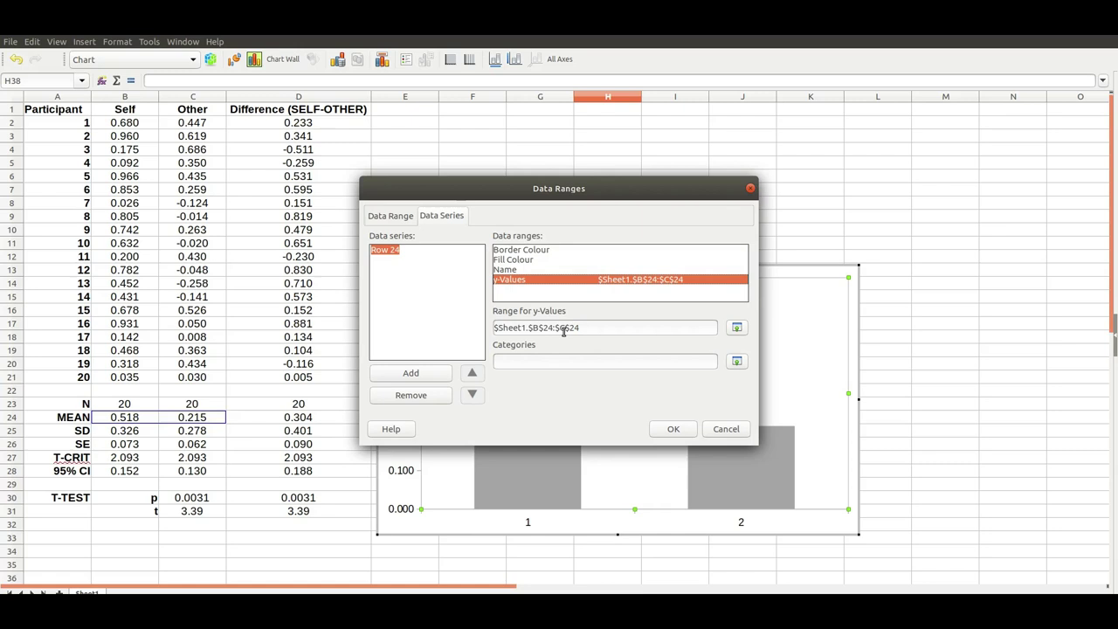
left_click(736, 361)
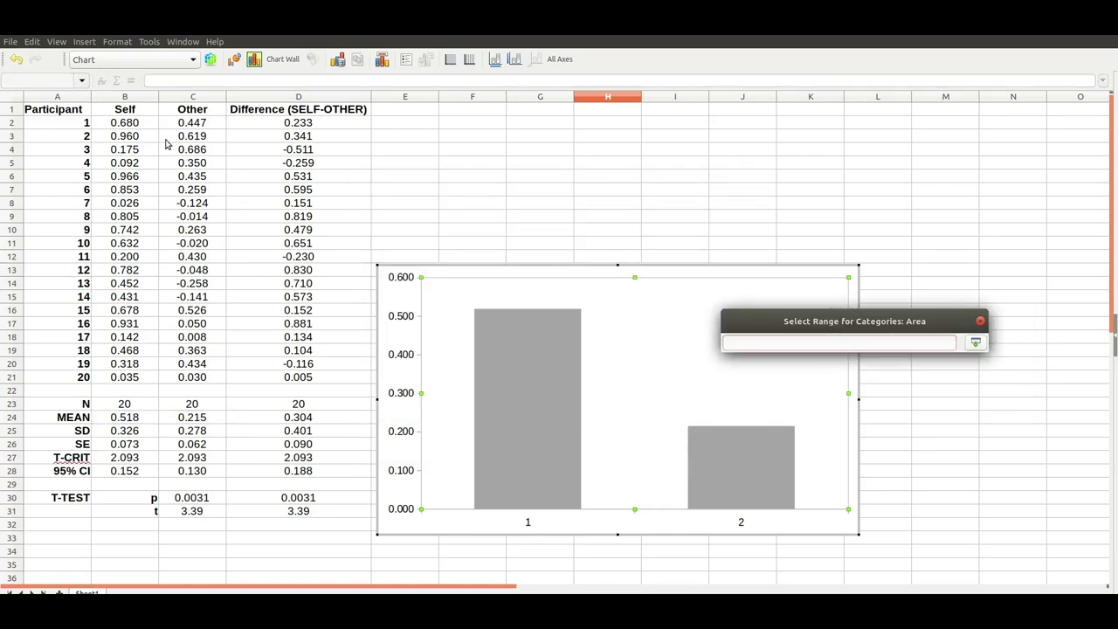
left_click_drag(129, 114, 188, 115)
key("Return")
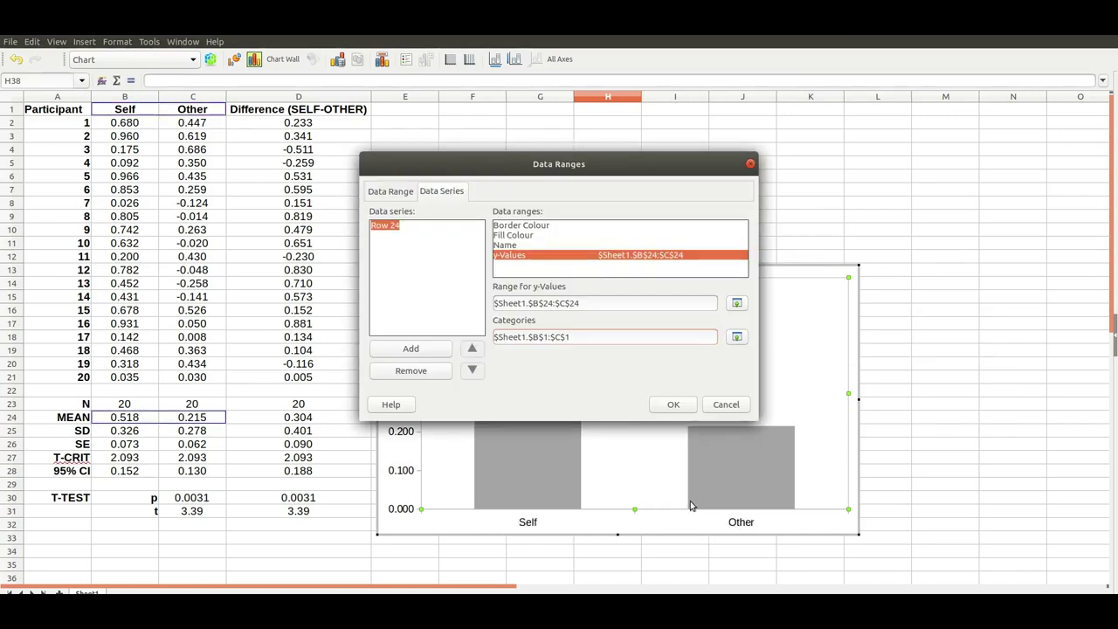
- Apply the new category labels, then format the y-axis numbers with one decimal place (0.0–0.6)
left_click(673, 405)
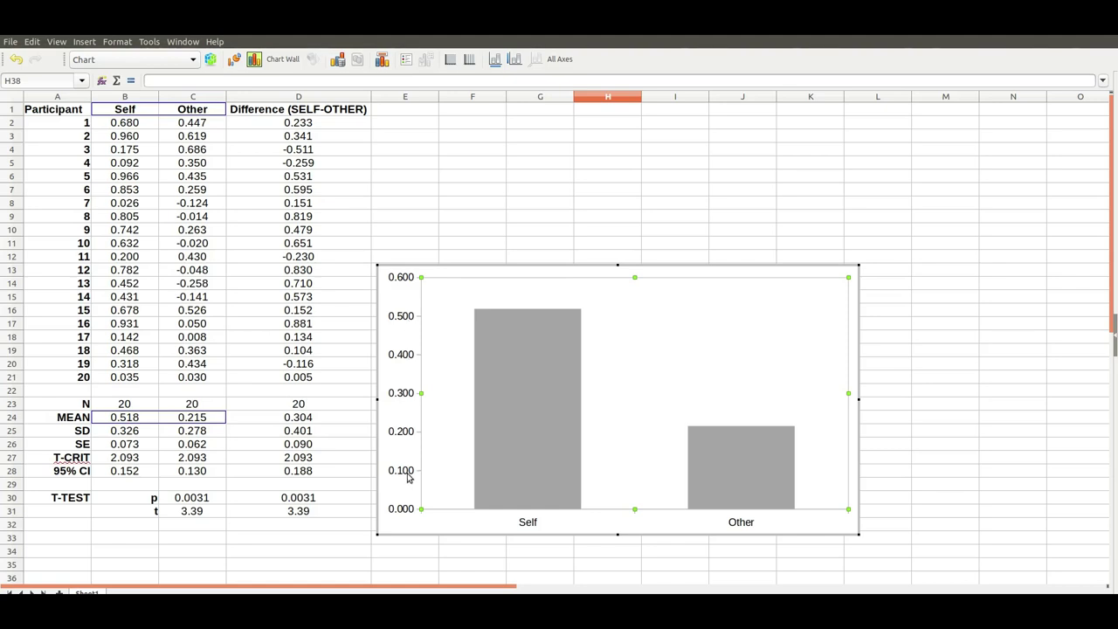
left_click(408, 436)
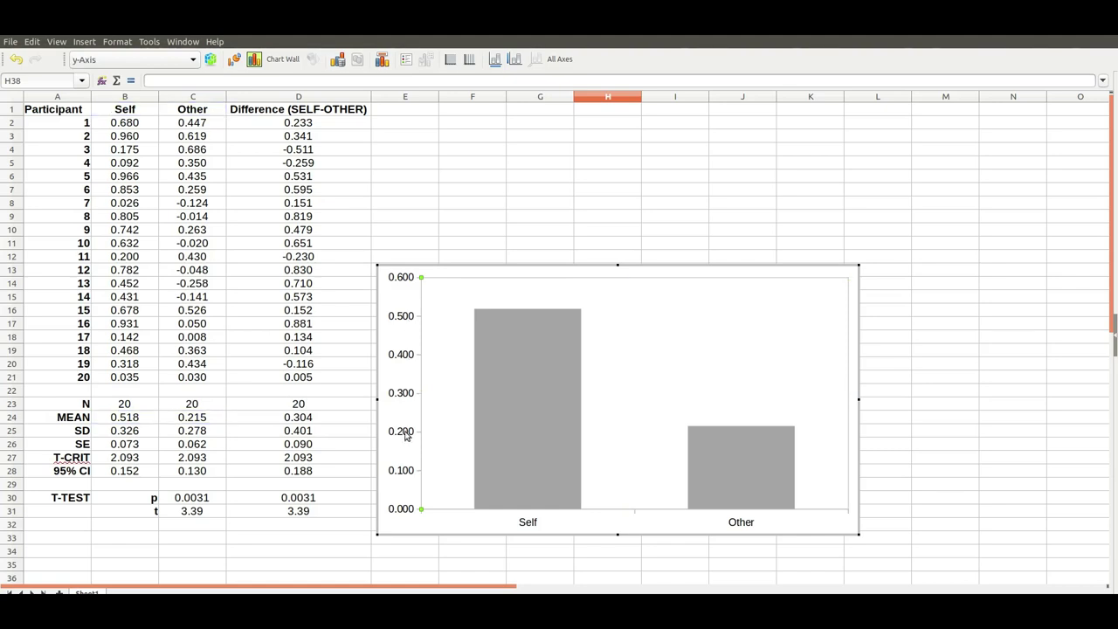
double_click(404, 392)
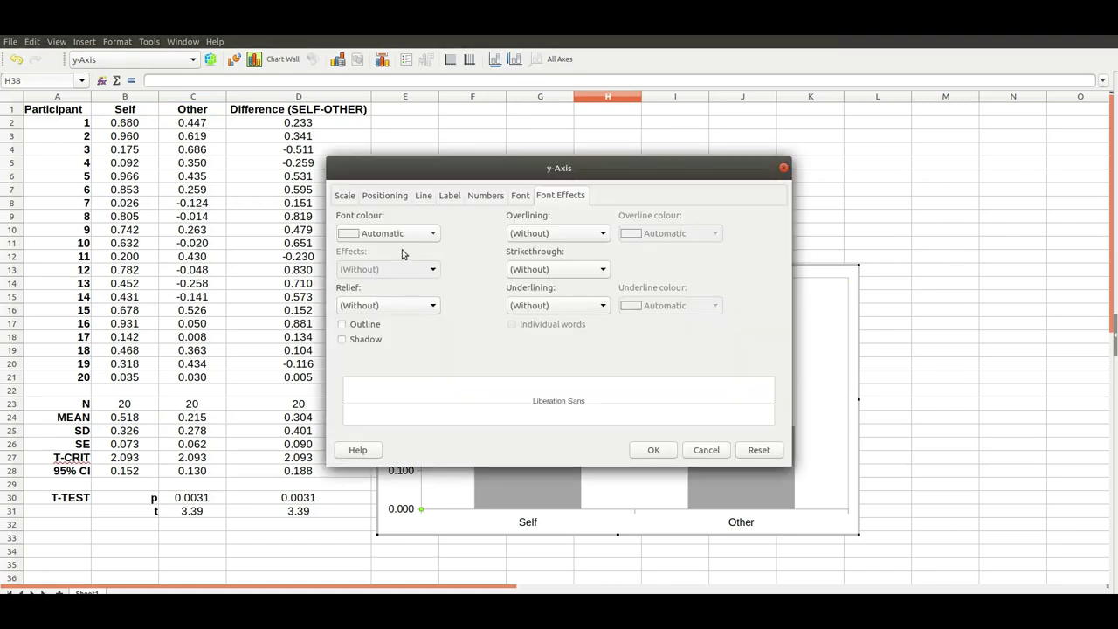
left_click(484, 195)
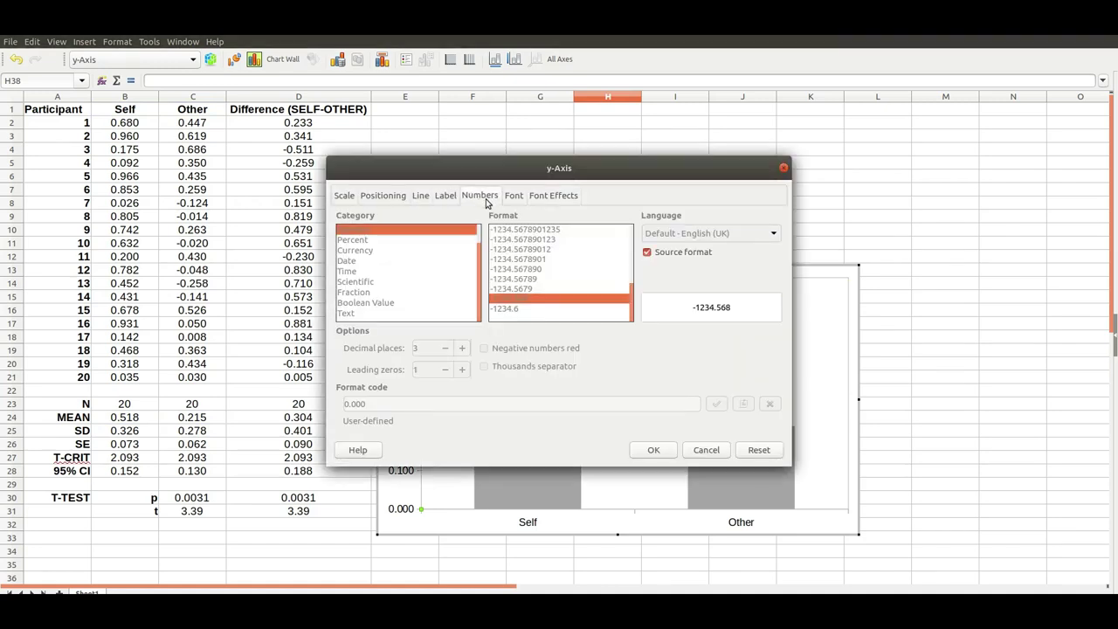
left_click(647, 253)
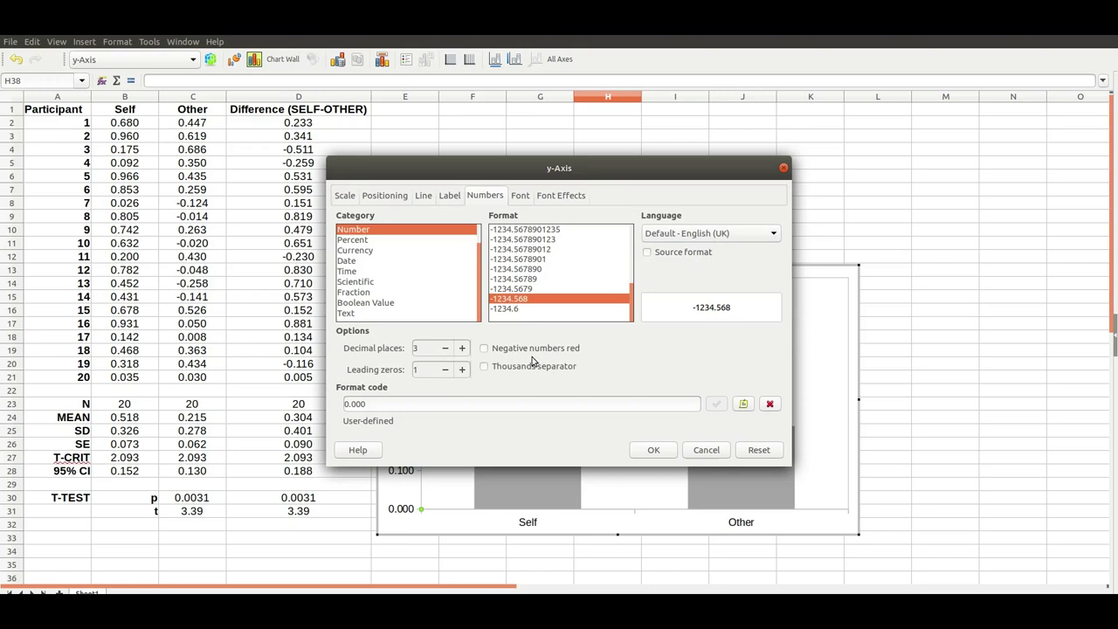
left_click(445, 349)
left_click(446, 349)
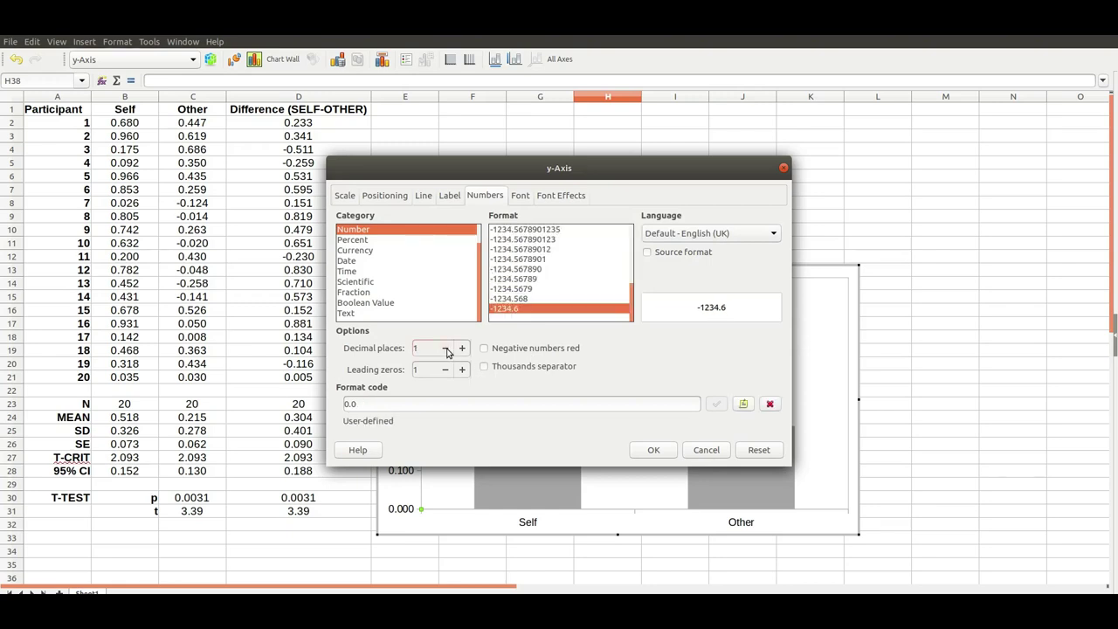
left_click(653, 450)
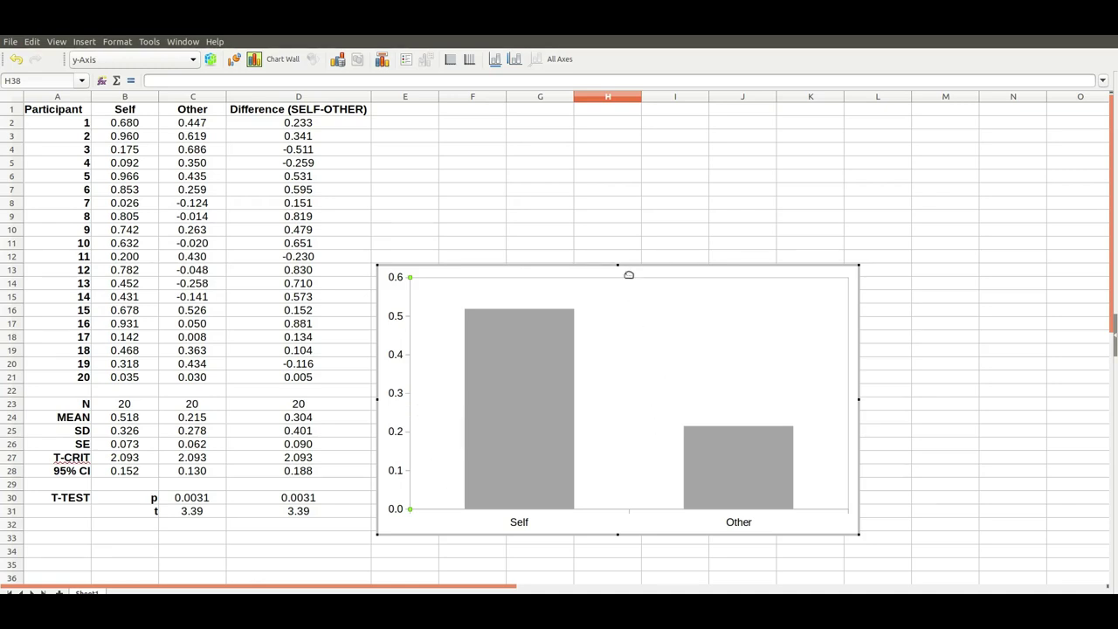
- Set the chart wall's border style to none and return to the sheet
left_click(651, 280)
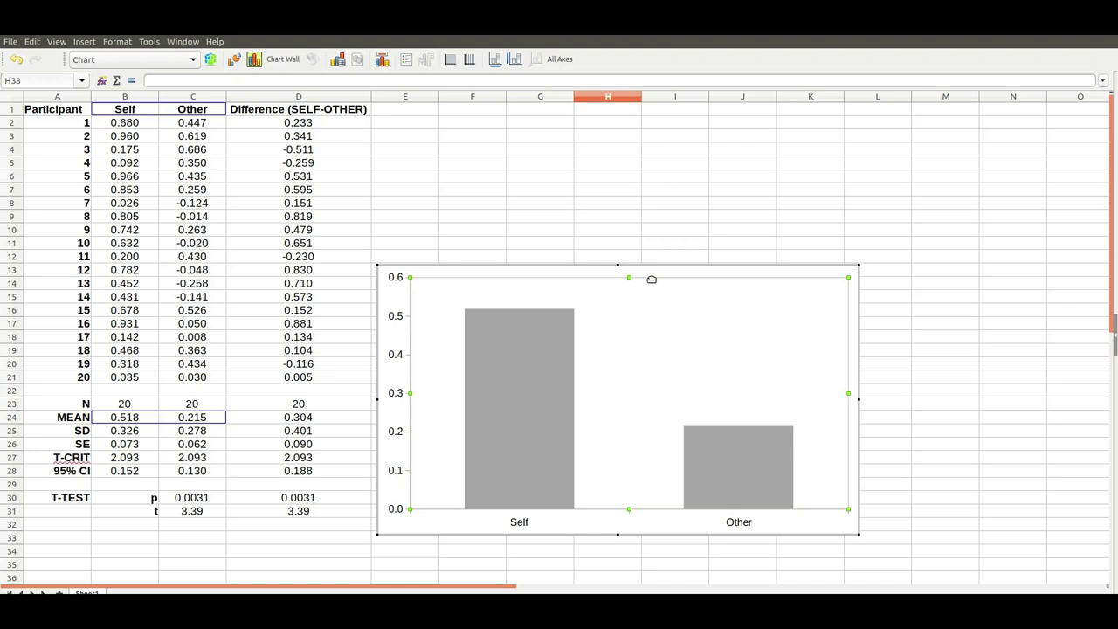
double_click(652, 280)
left_click(427, 246)
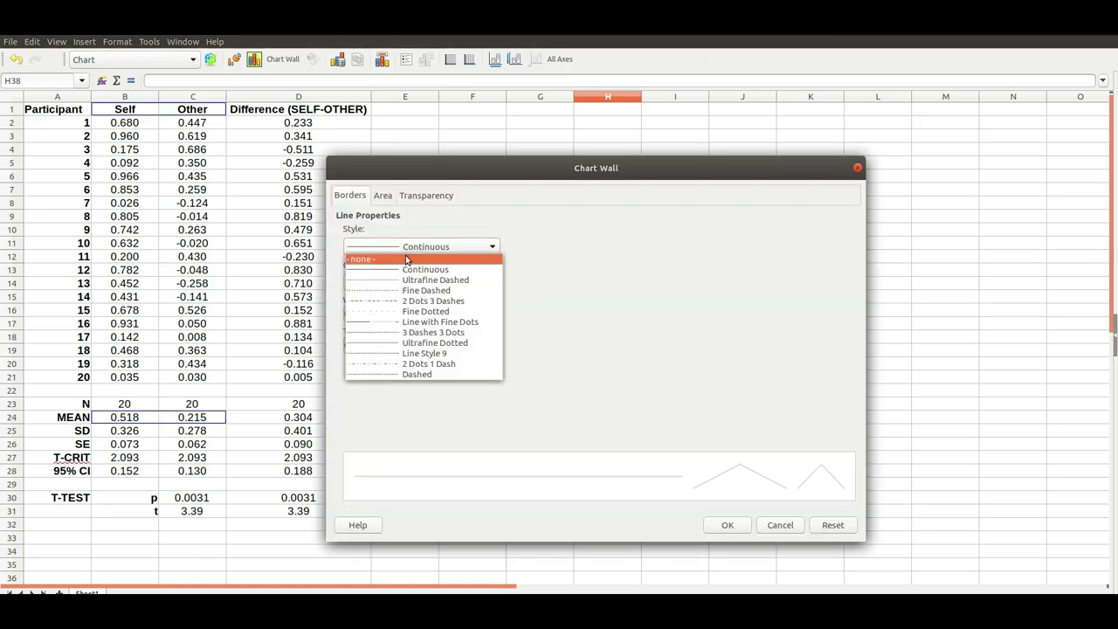
left_click(384, 260)
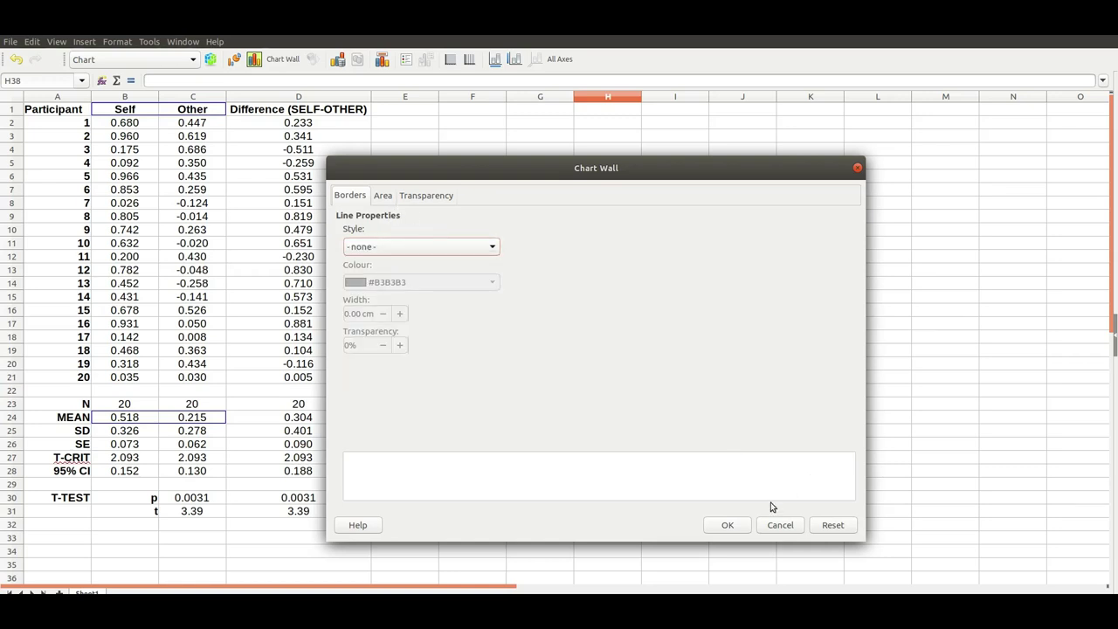
left_click(731, 525)
left_click(778, 260)
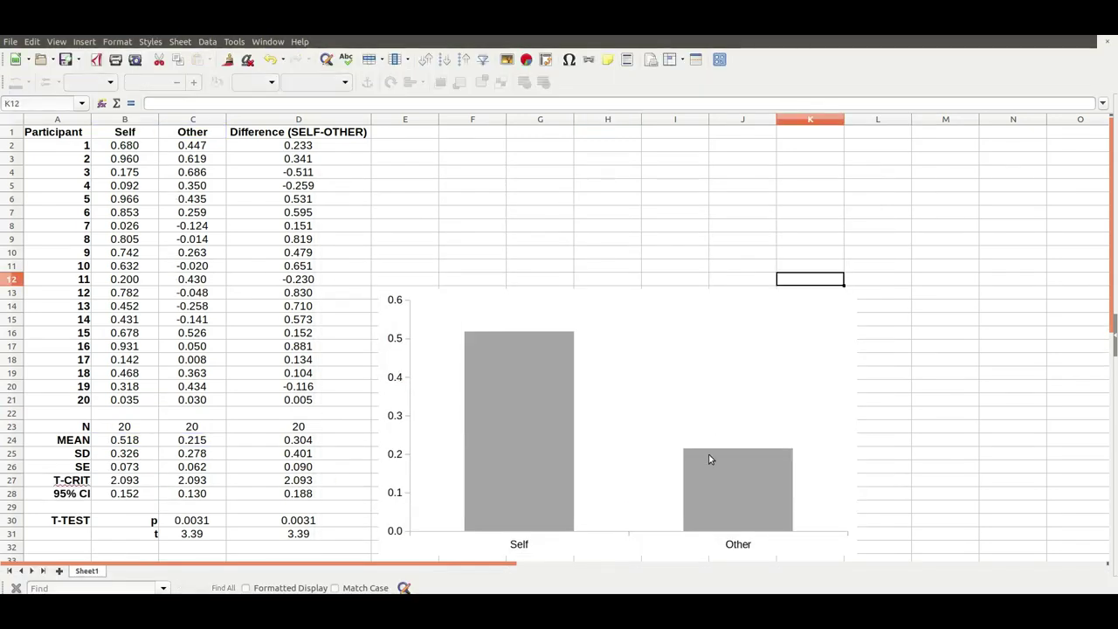
scroll(874, 410, "down", 1)
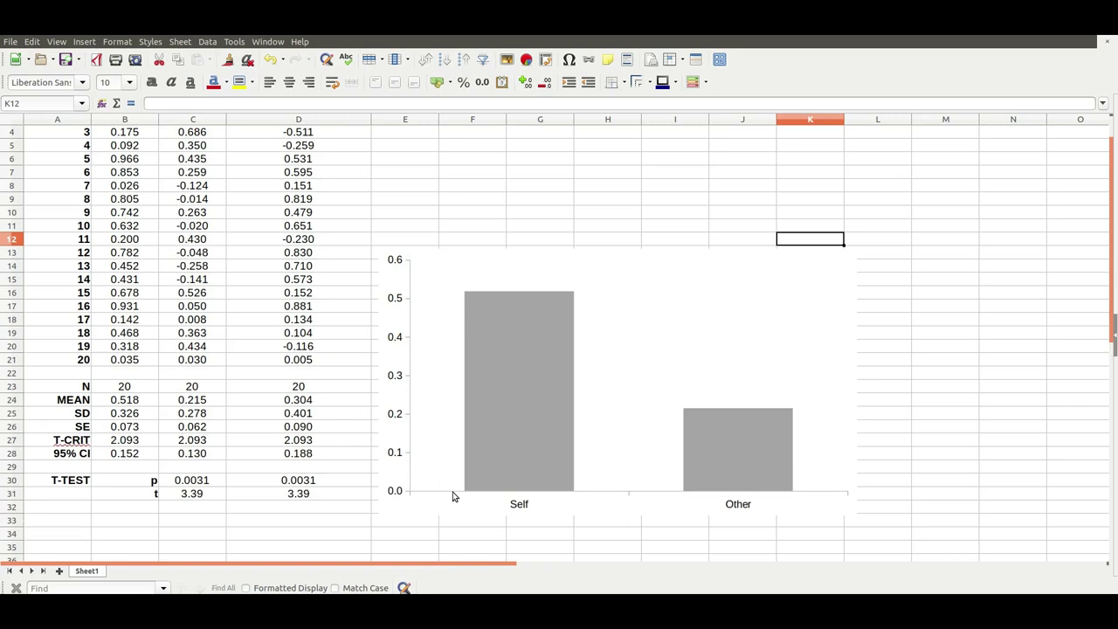
- Make the x-axis line solid black at 0.05 cm width
double_click(614, 482)
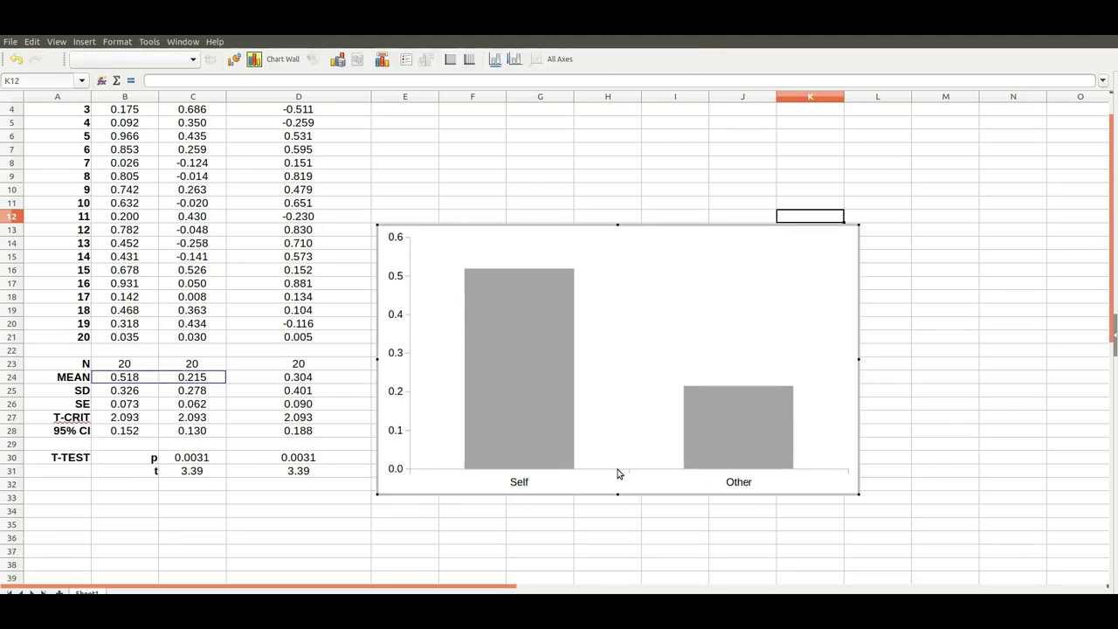
double_click(630, 472)
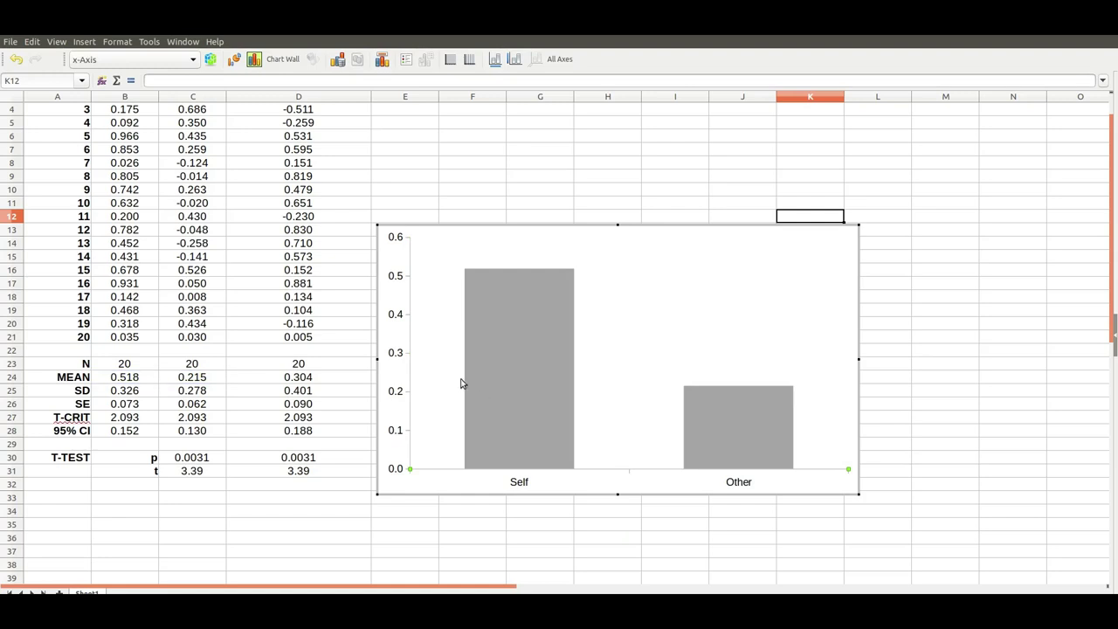
left_click(396, 285)
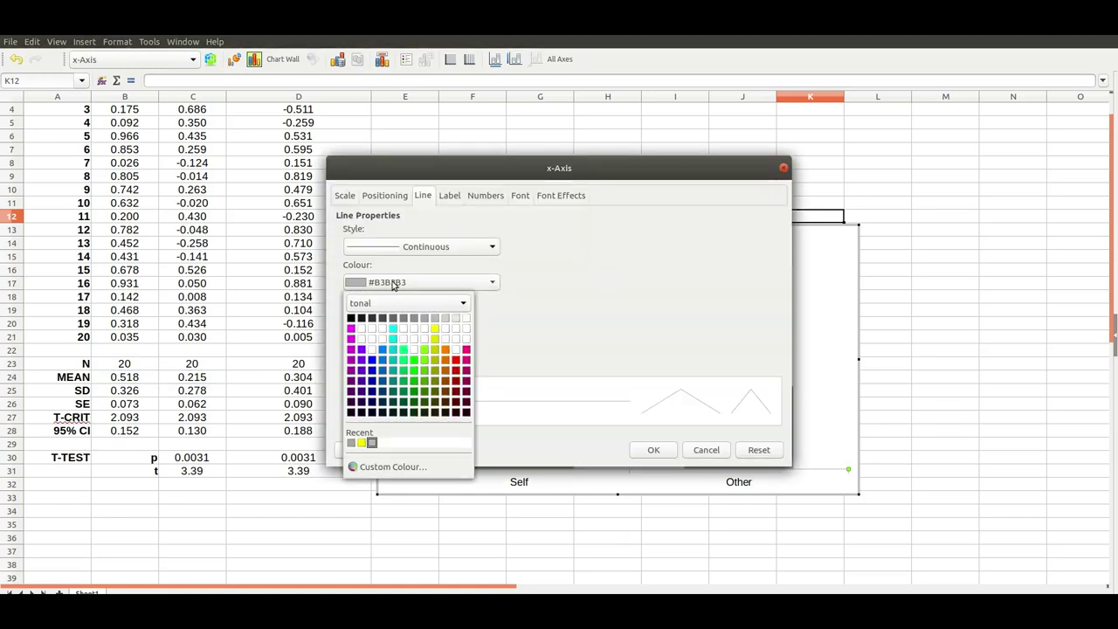
left_click(353, 317)
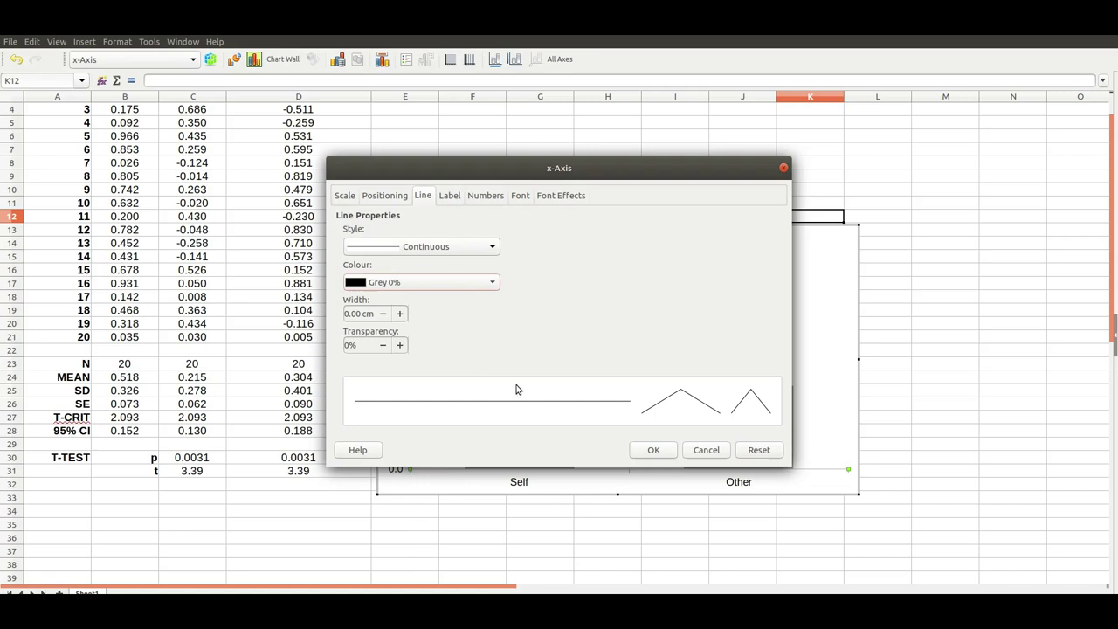
left_click(356, 313)
left_click(650, 452)
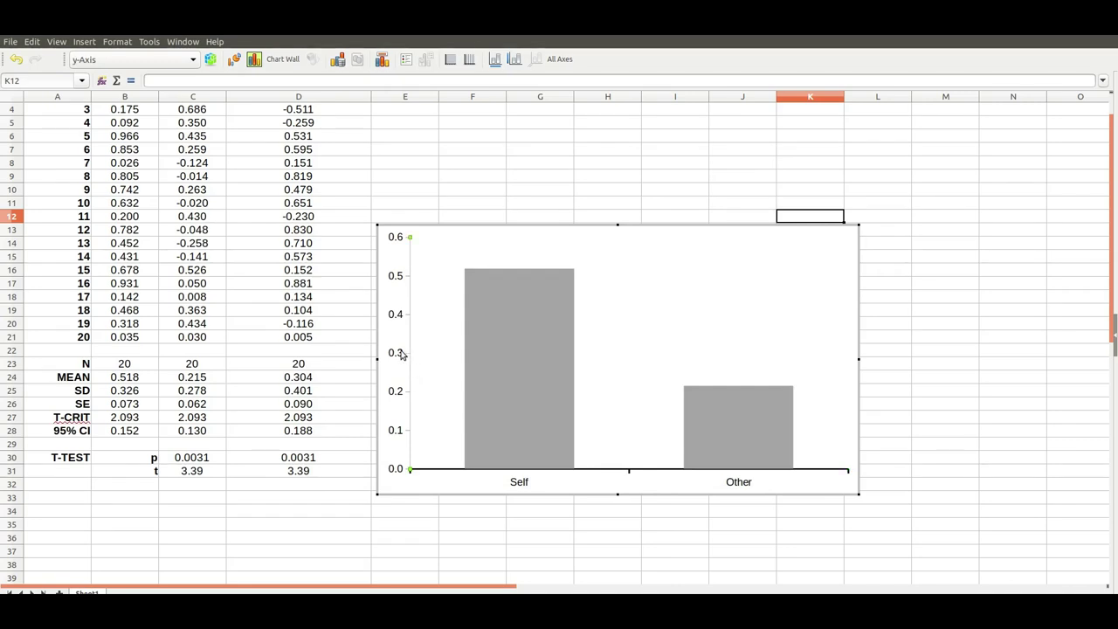
- Make the y-axis line solid black at 0.05 cm width as well
double_click(402, 354)
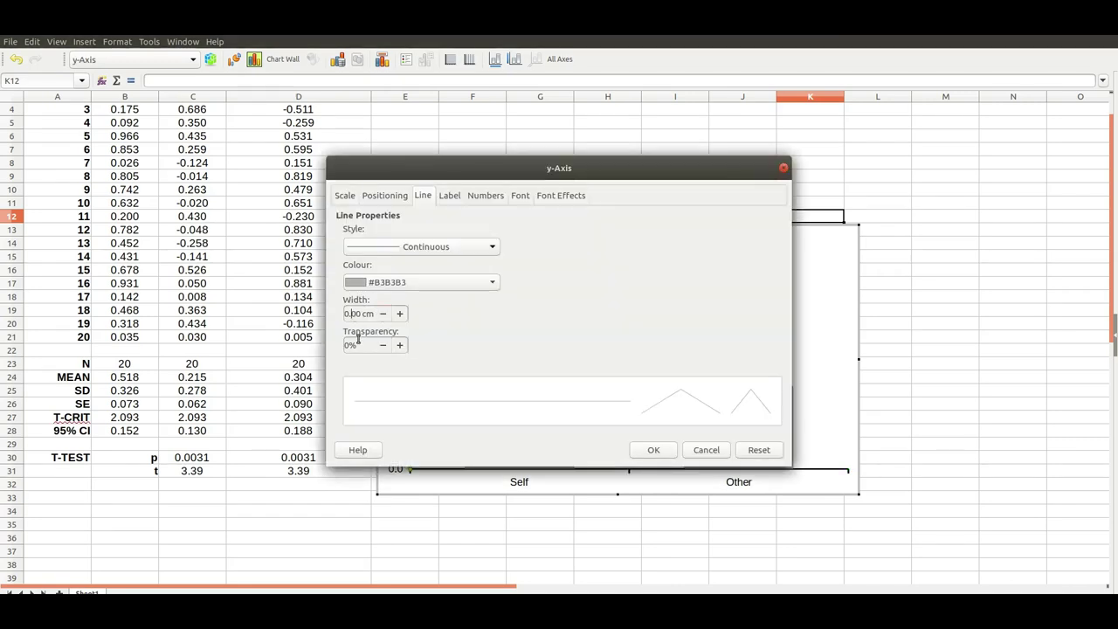
left_click(385, 282)
left_click(352, 315)
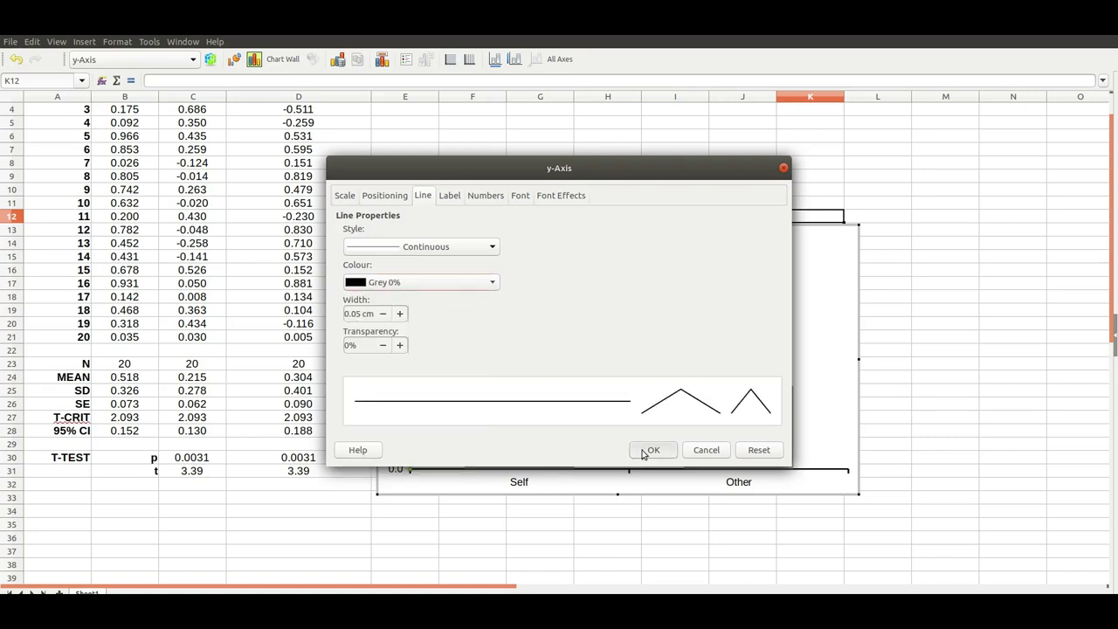
left_click(651, 450)
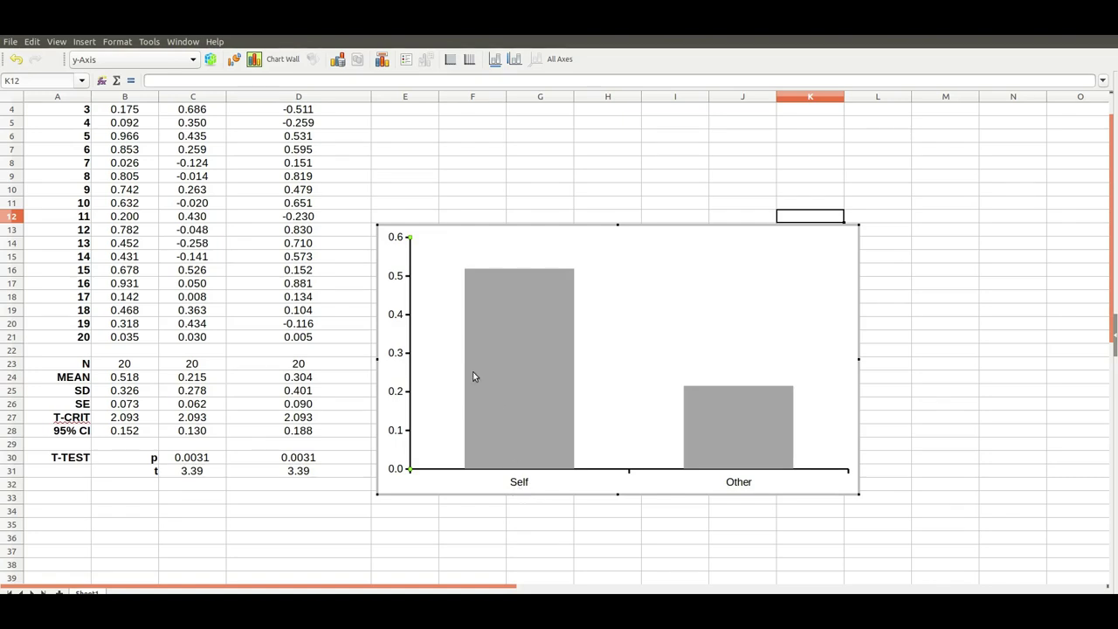
- Make the x-axis Self and Other labels bold at 14 pt
left_click(523, 490)
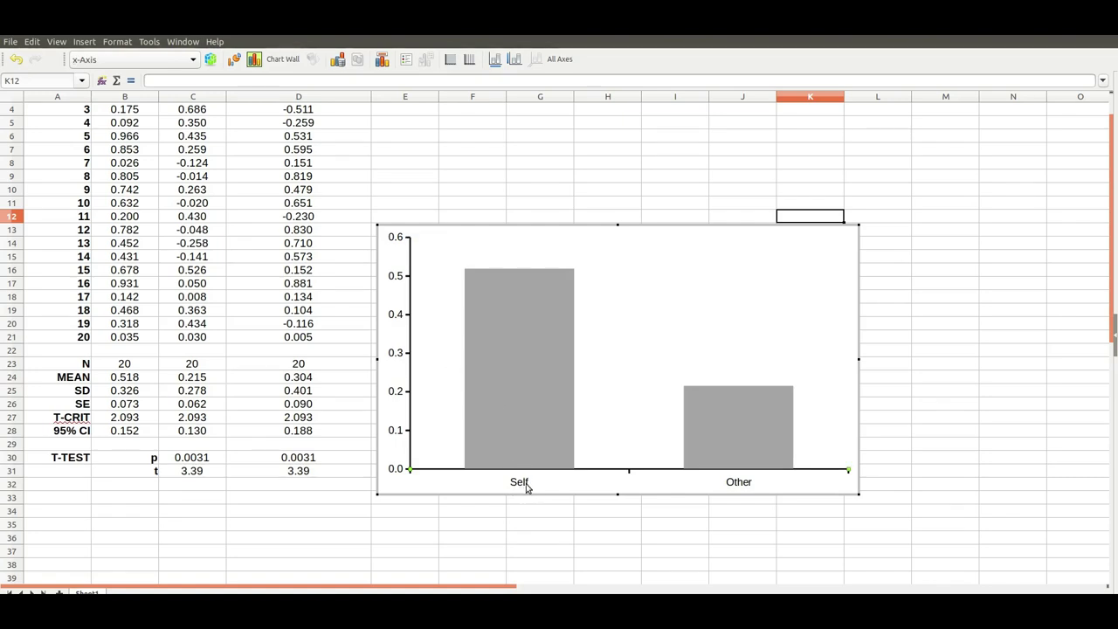
double_click(526, 488)
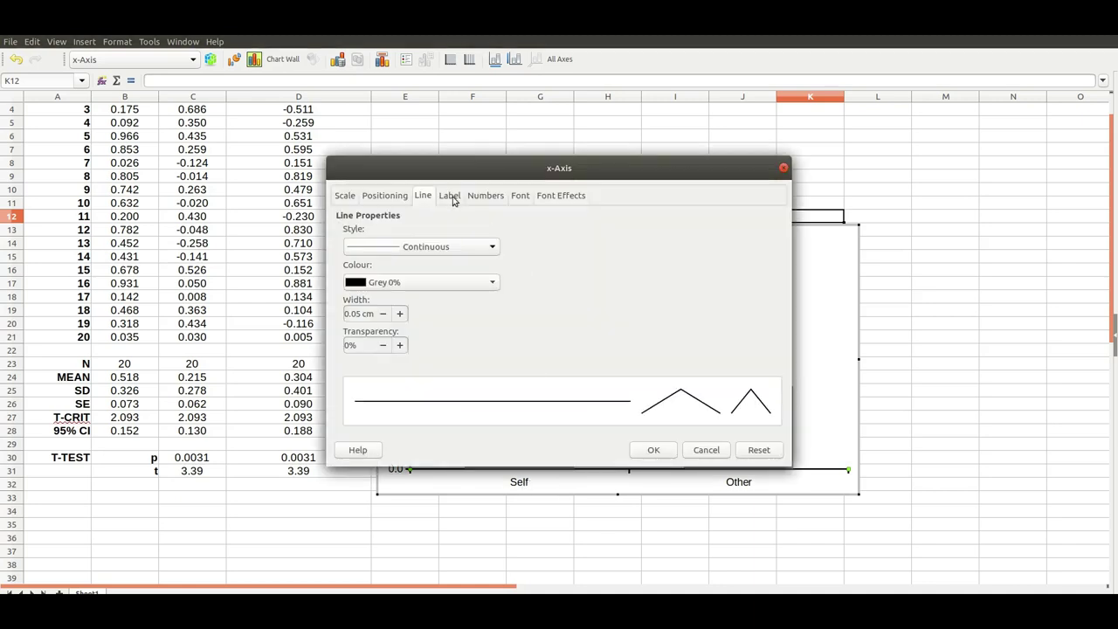
left_click(522, 199)
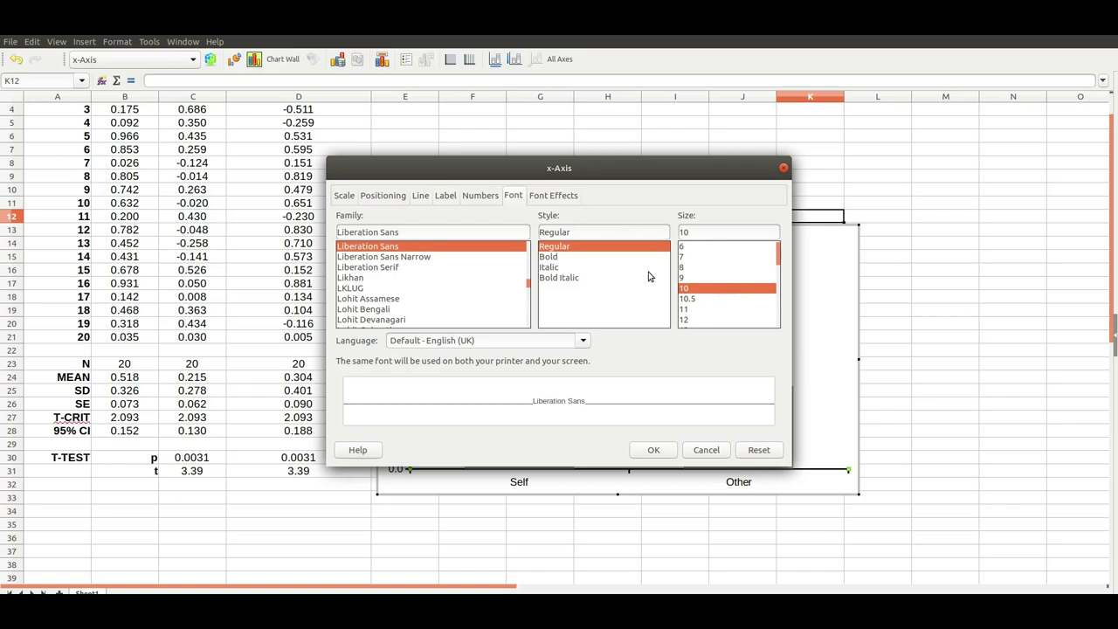
left_click(552, 257)
scroll(760, 291, "down", 2)
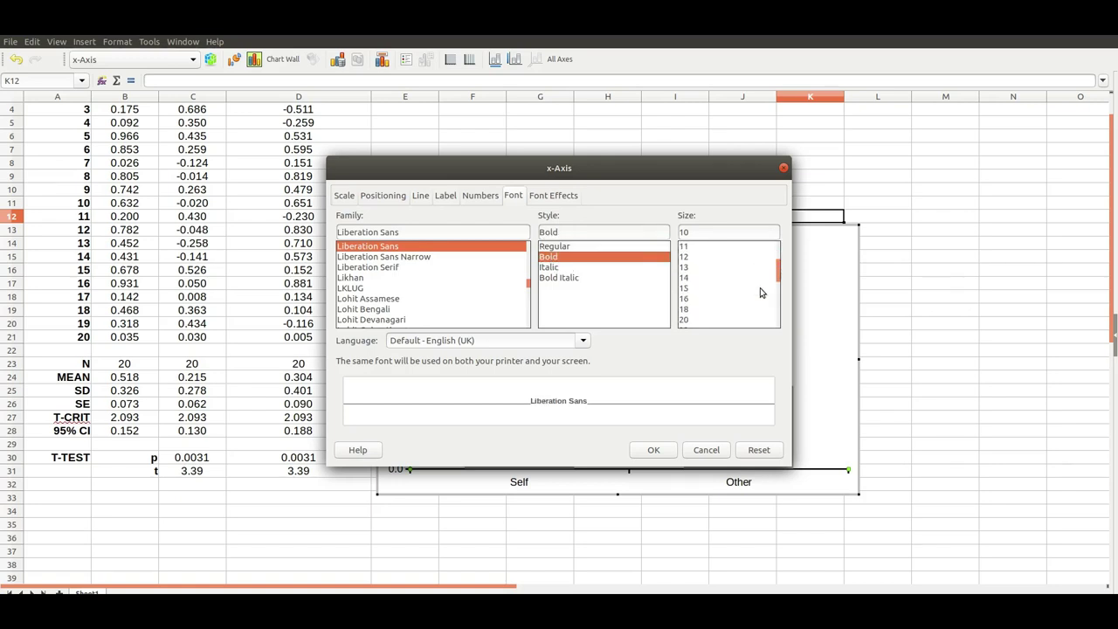
left_click(699, 298)
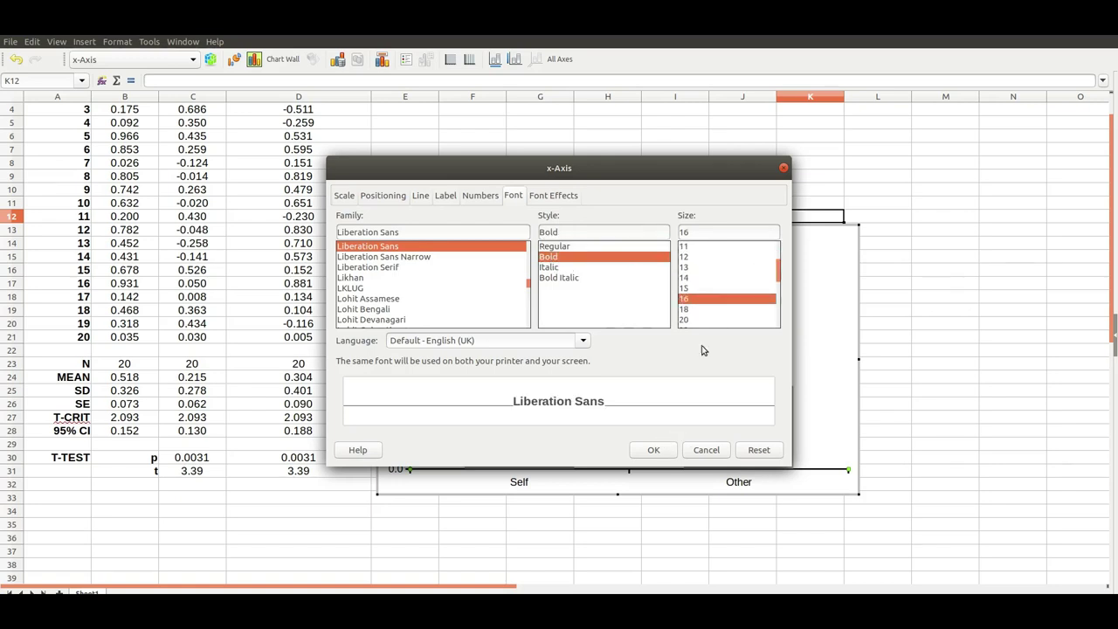
left_click(689, 278)
left_click(654, 450)
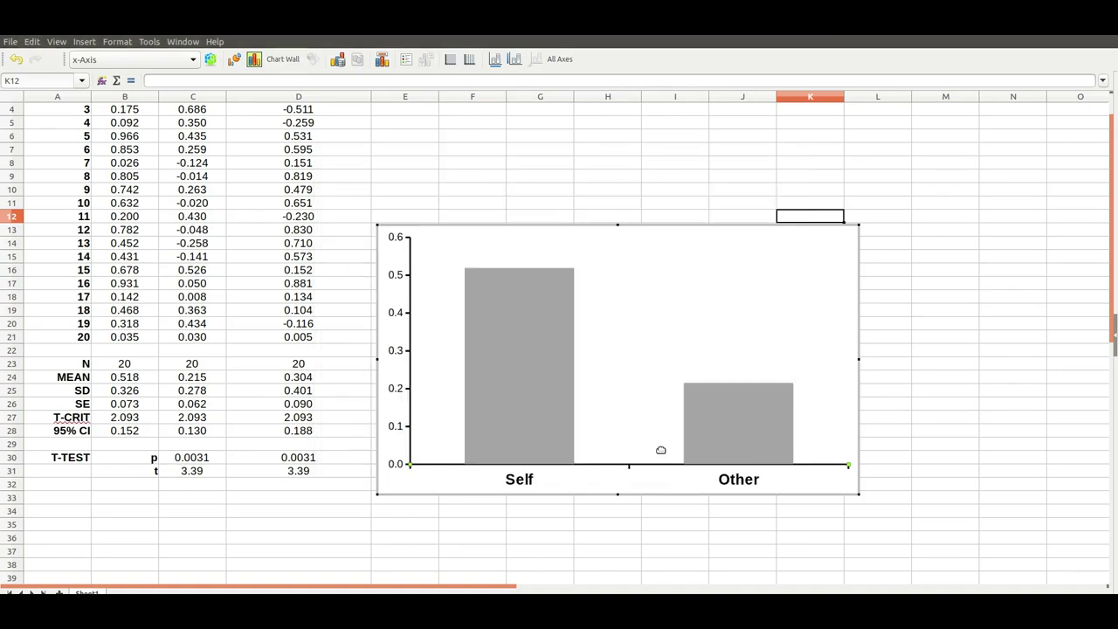
- Make the y-axis value numbers bold and set them in a larger font size
left_click(400, 358)
left_click(233, 58)
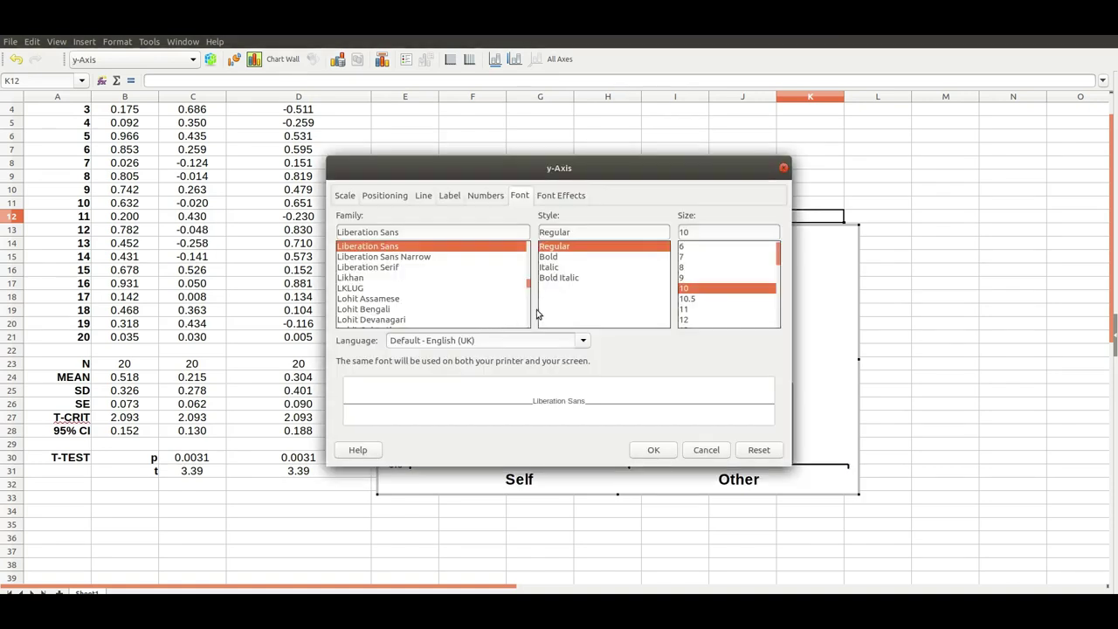
left_click(557, 257)
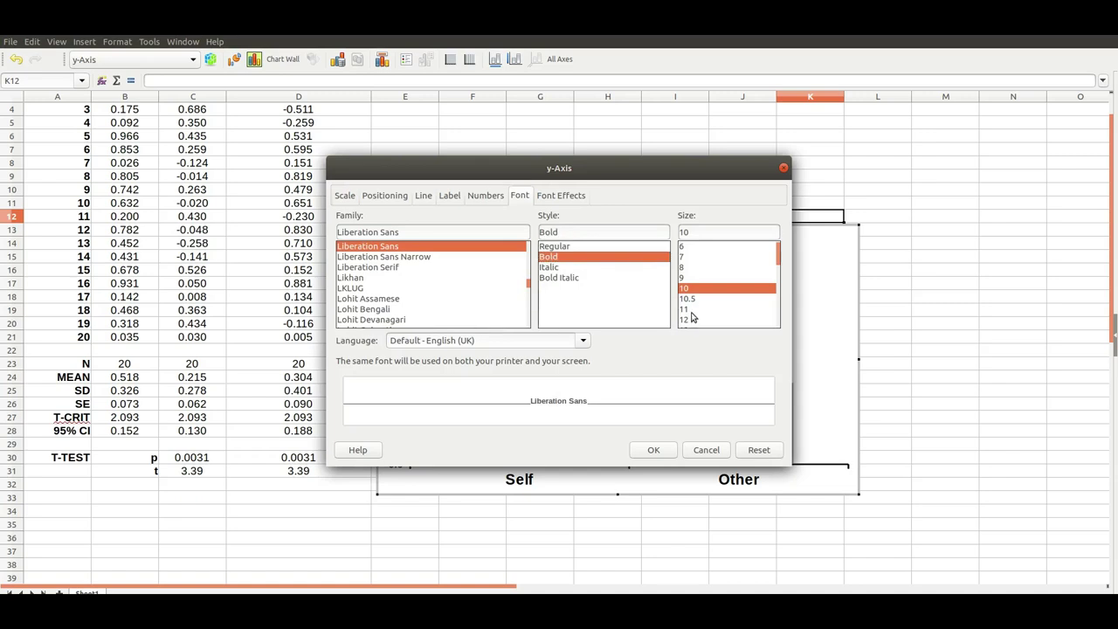
scroll(699, 305, "down", 2)
left_click(699, 312)
left_click(654, 450)
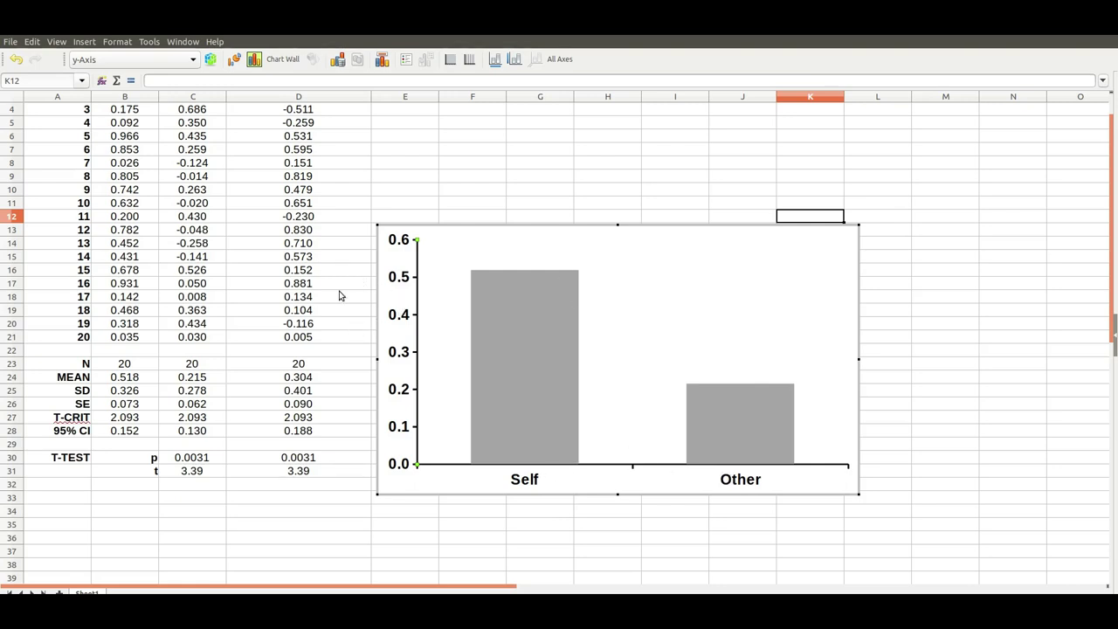
- Scroll back to the top of the sheet to see the regenerated means 0.493 and 0.349
scroll(240, 306, "up", 1)
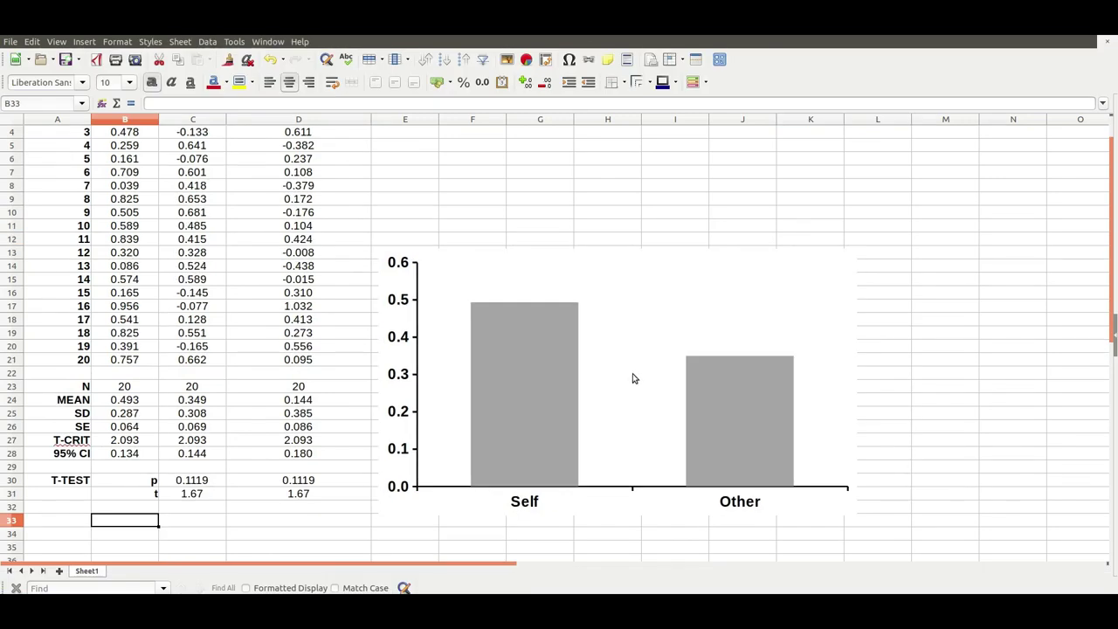
- Insert chart titles with x-axis 'Face identity' and y-axis 'Proportion error'
double_click(634, 377)
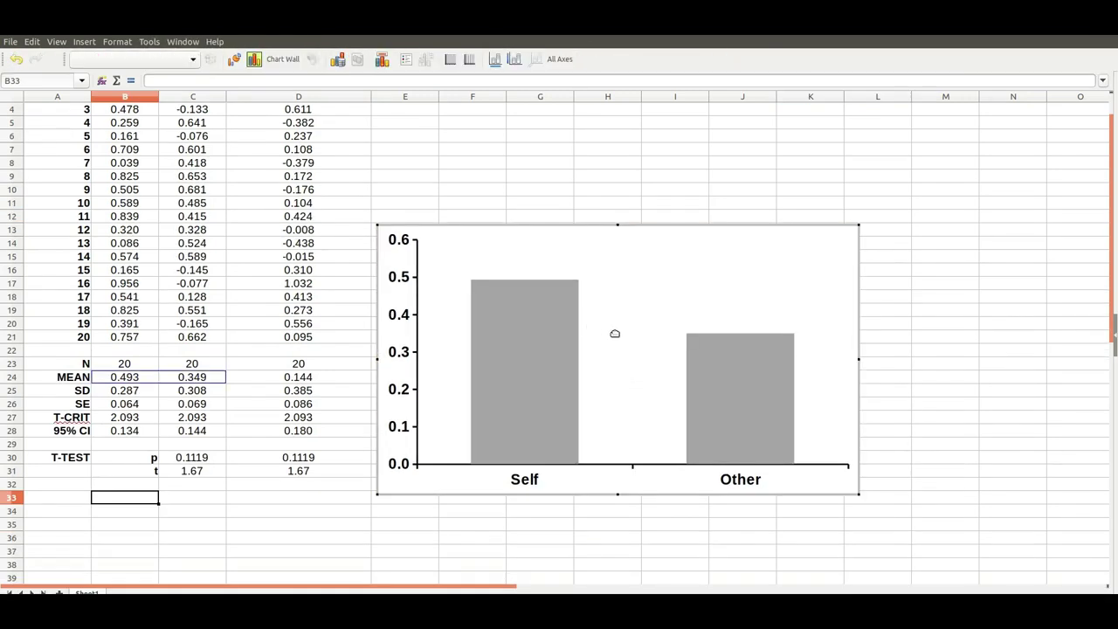
right_click(614, 337)
left_click(646, 395)
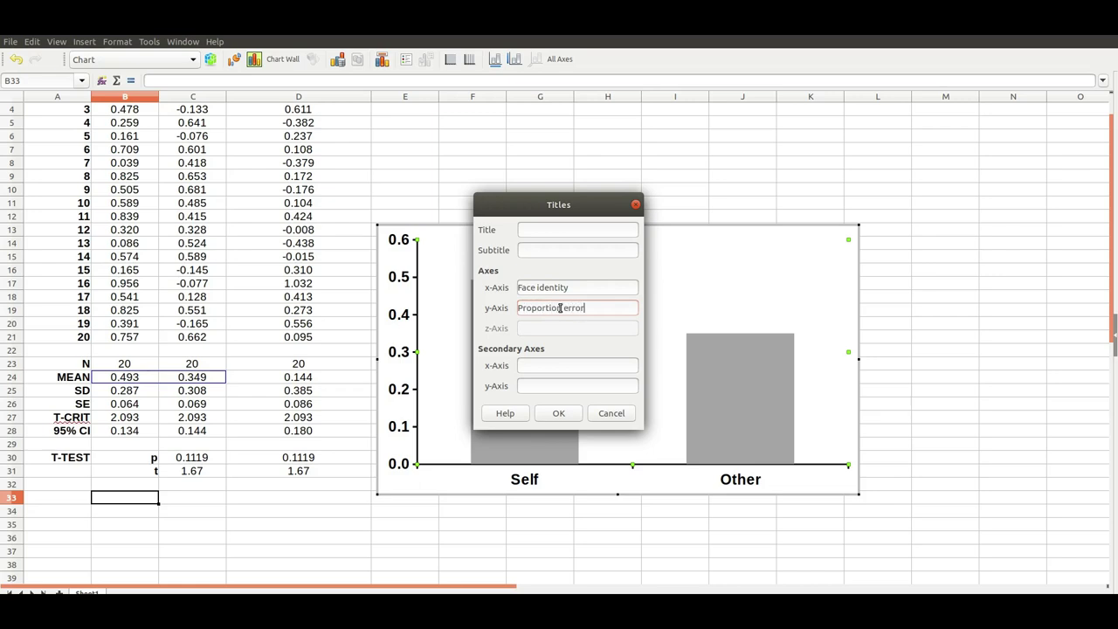
left_click(558, 413)
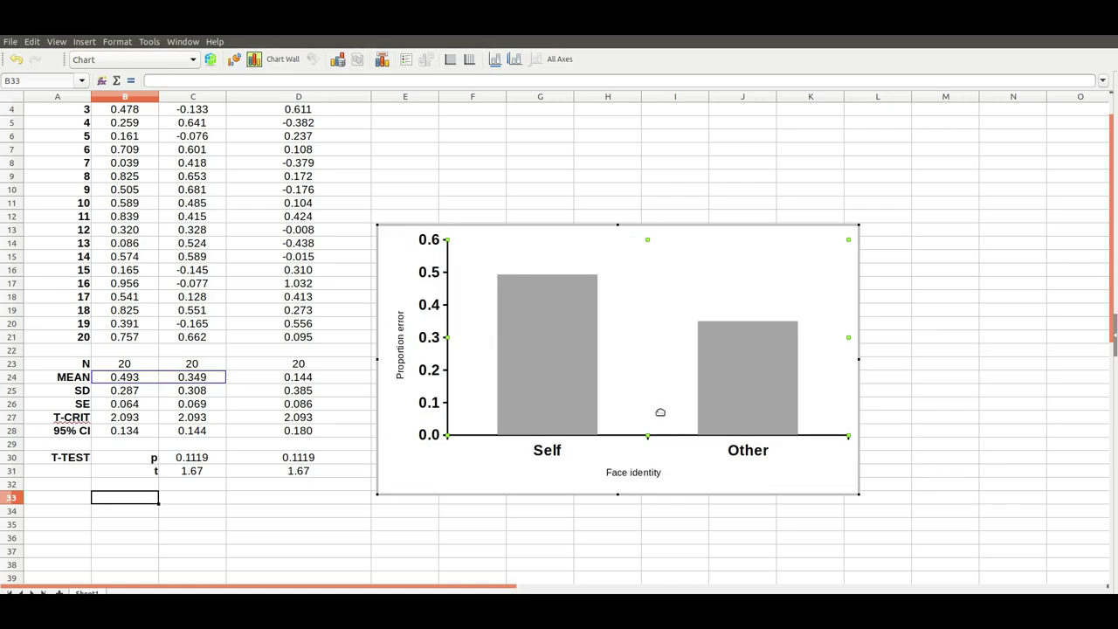
- Format the 'Face identity' axis title as bold, size 16
left_click(615, 475)
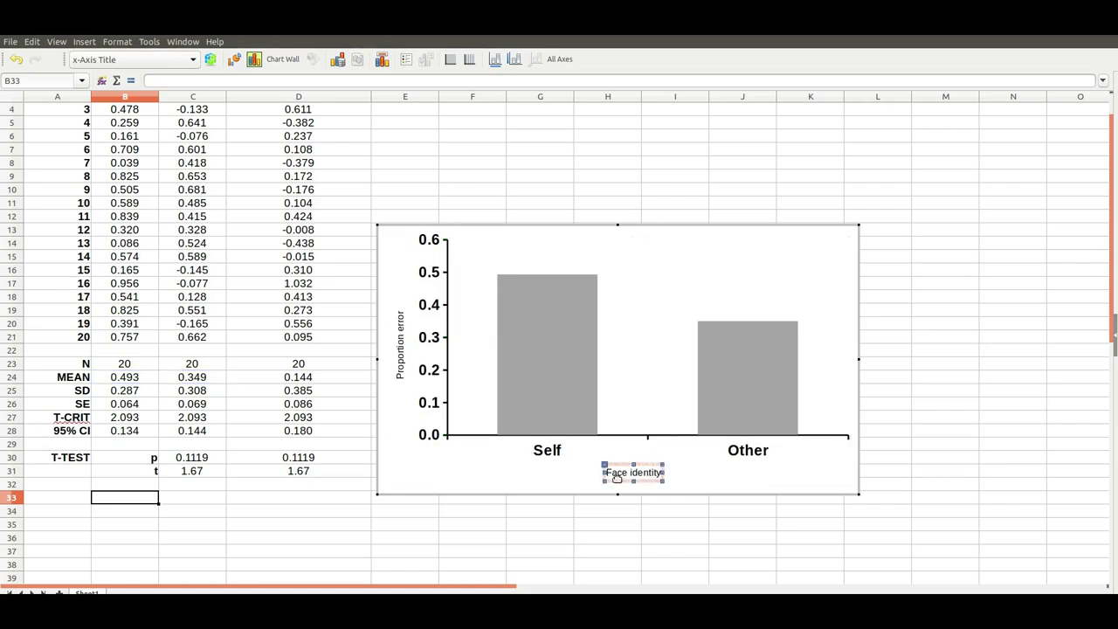
left_click(617, 476)
left_click(644, 465)
right_click(638, 472)
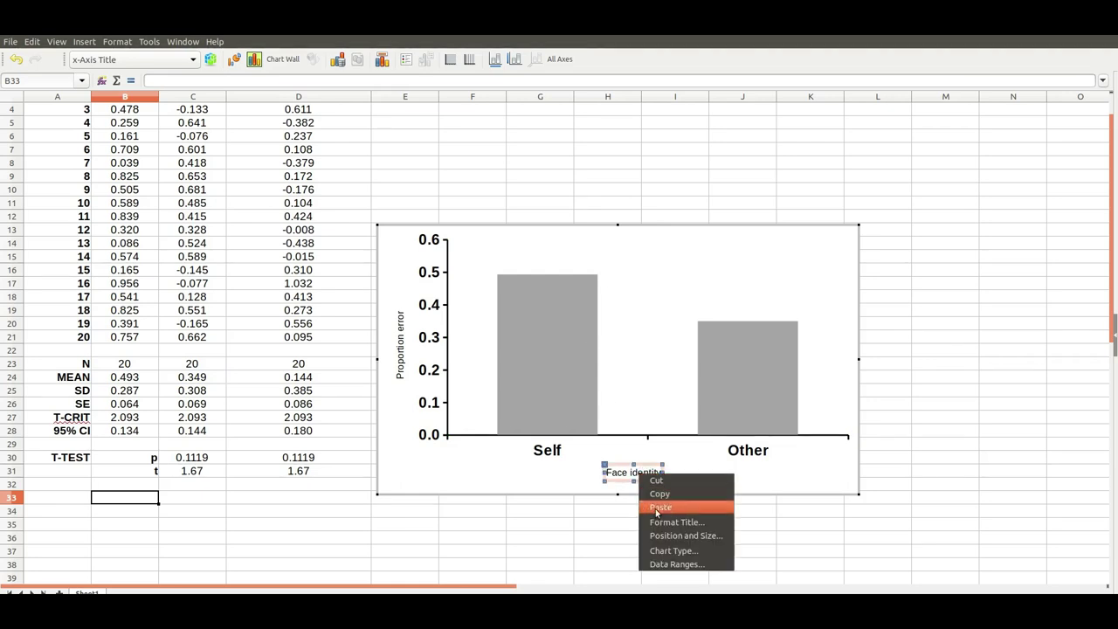
left_click(661, 525)
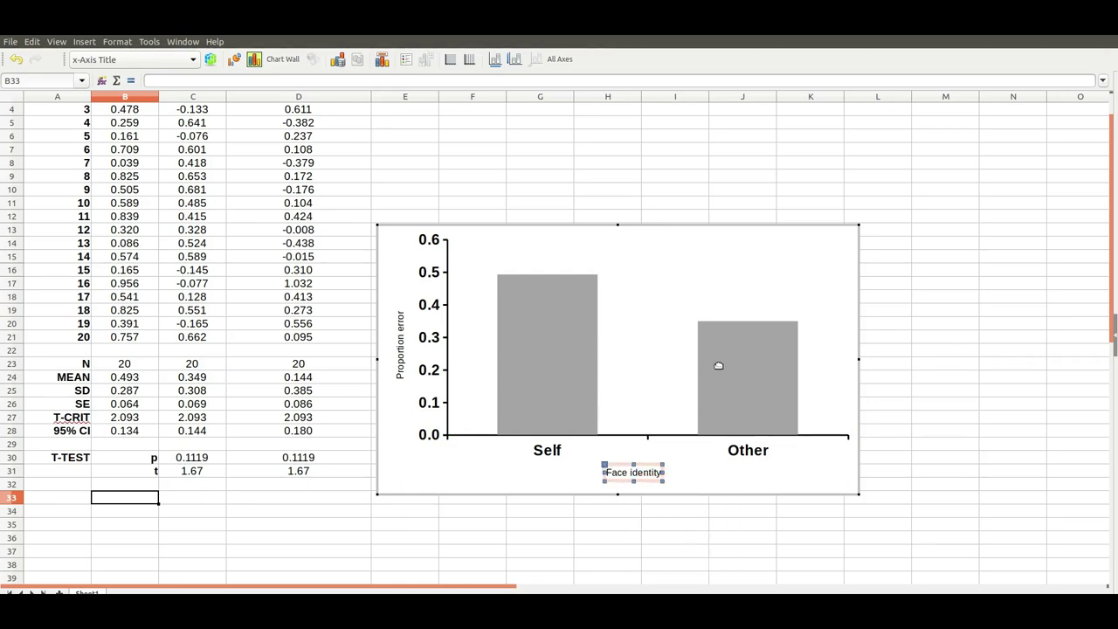
left_click(575, 258)
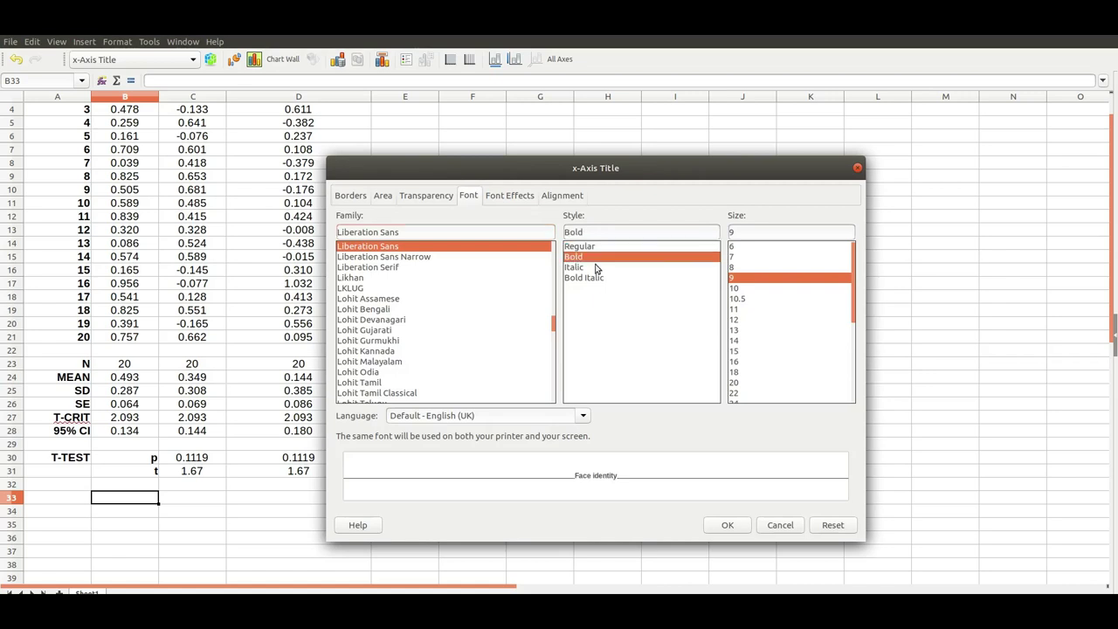
left_click(743, 364)
left_click(727, 525)
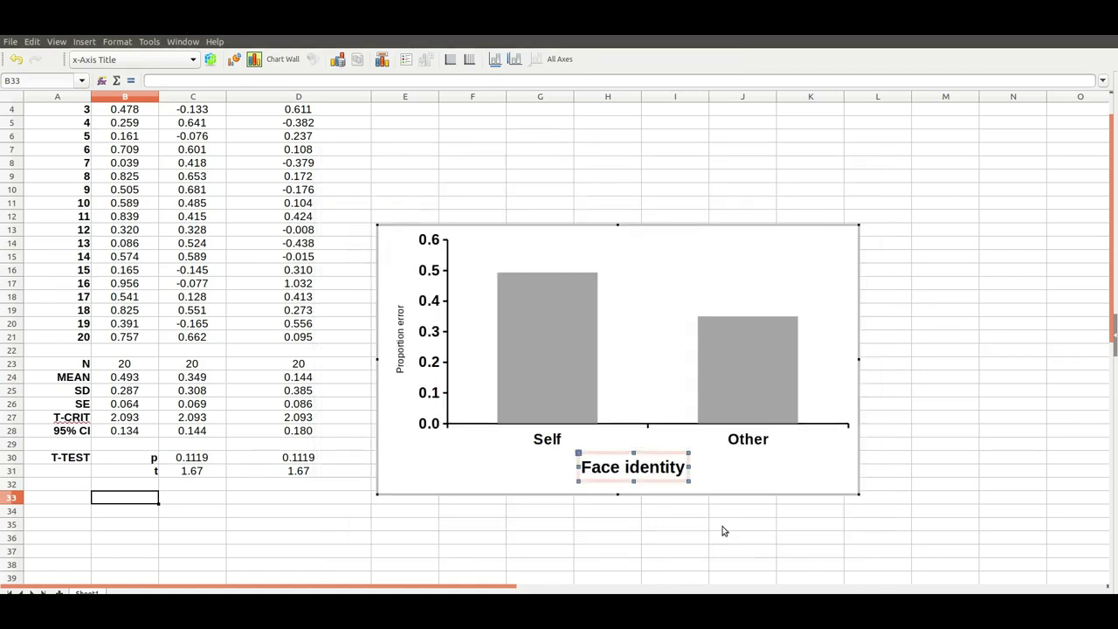
- Format the 'Proportion error' axis title as bold, size 16, then exit chart editing
left_click(398, 336)
right_click(399, 335)
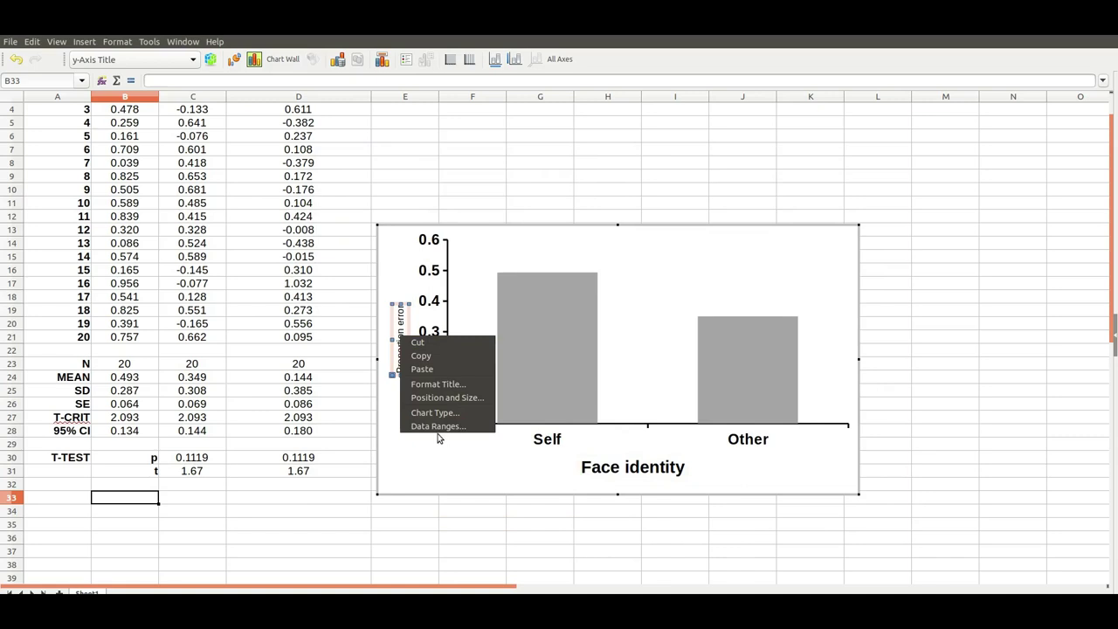
left_click(435, 386)
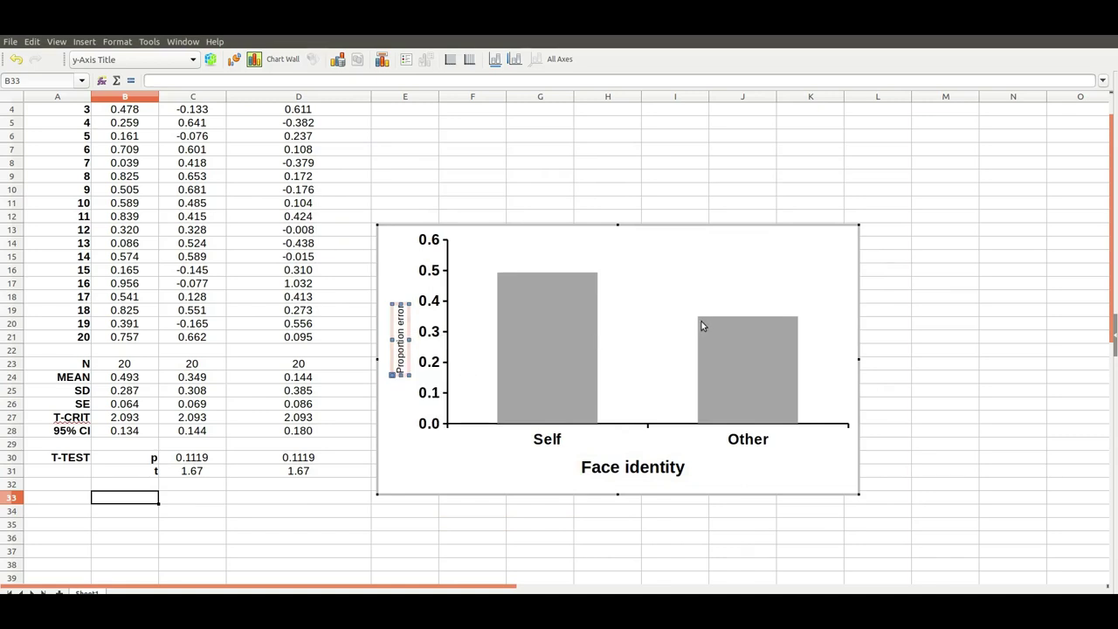
left_click(738, 361)
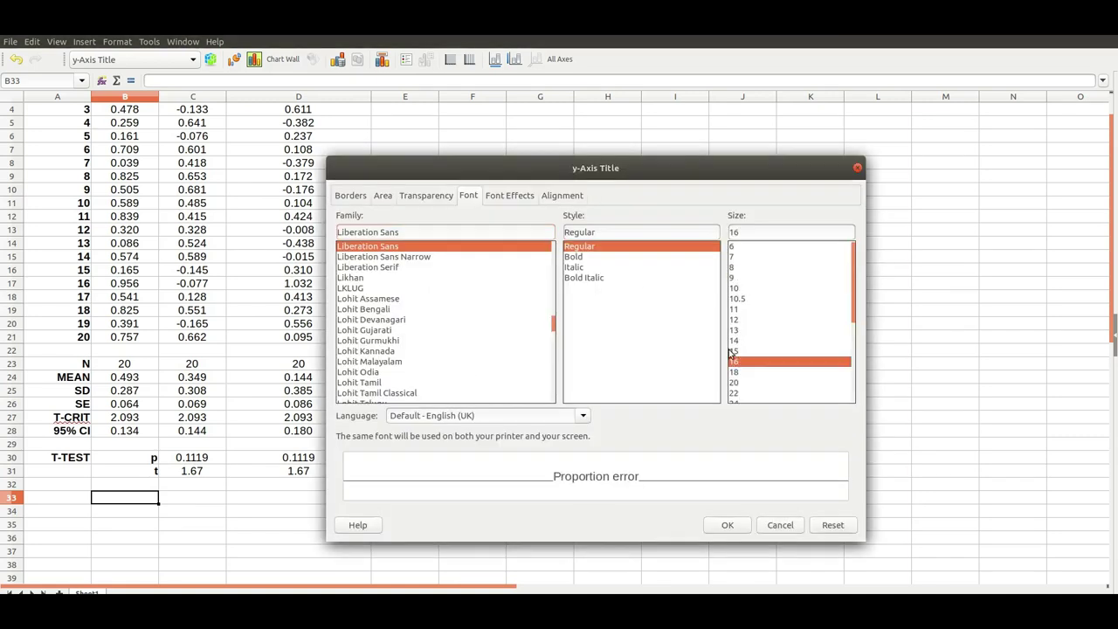
left_click(570, 256)
left_click(727, 524)
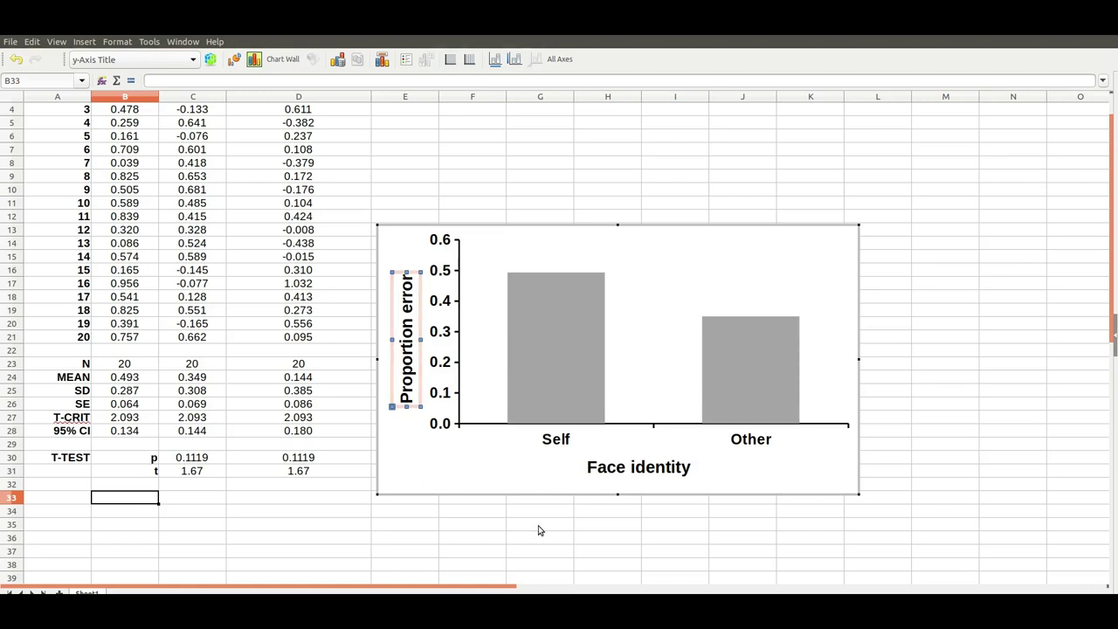
left_click(538, 530)
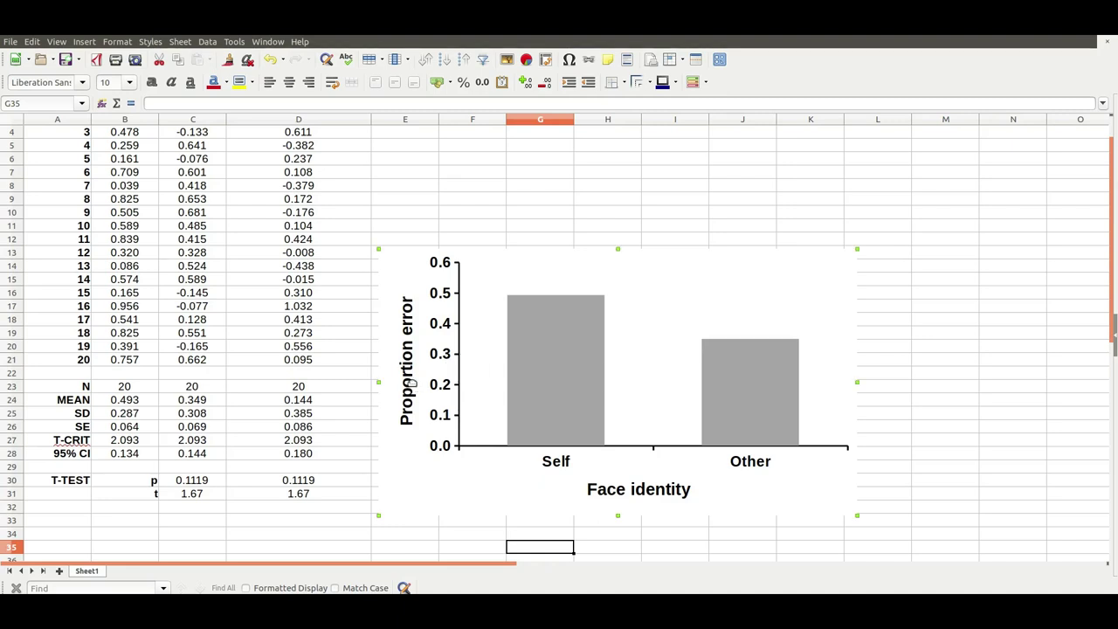
- Move the 'Proportion error' title slightly left and the 'Face identity' title lower
double_click(410, 382)
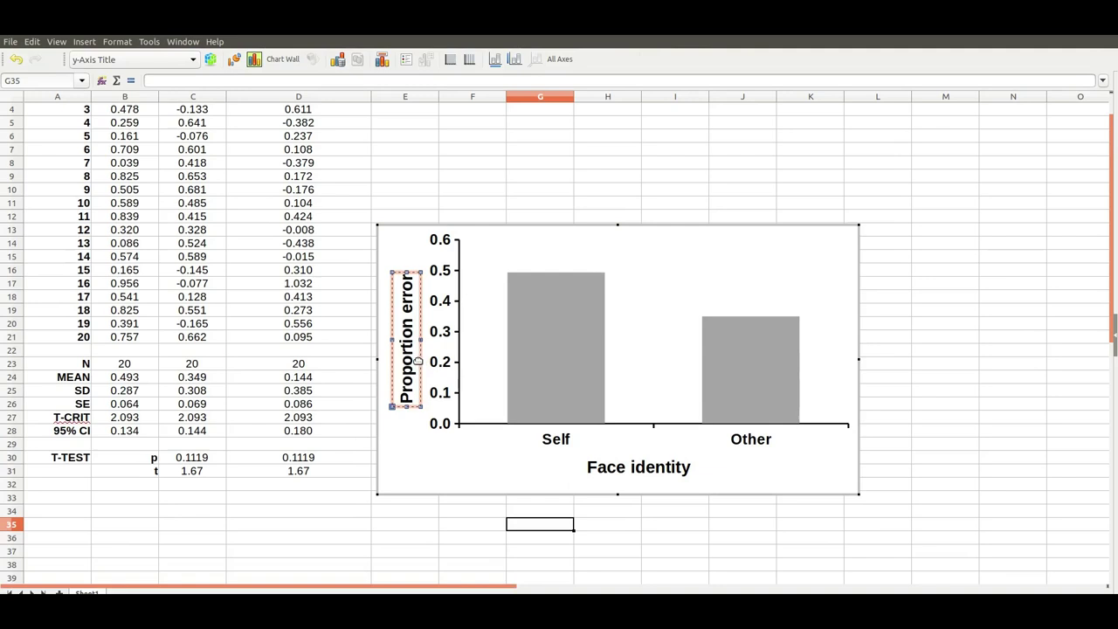
left_click_drag(418, 360, 410, 360)
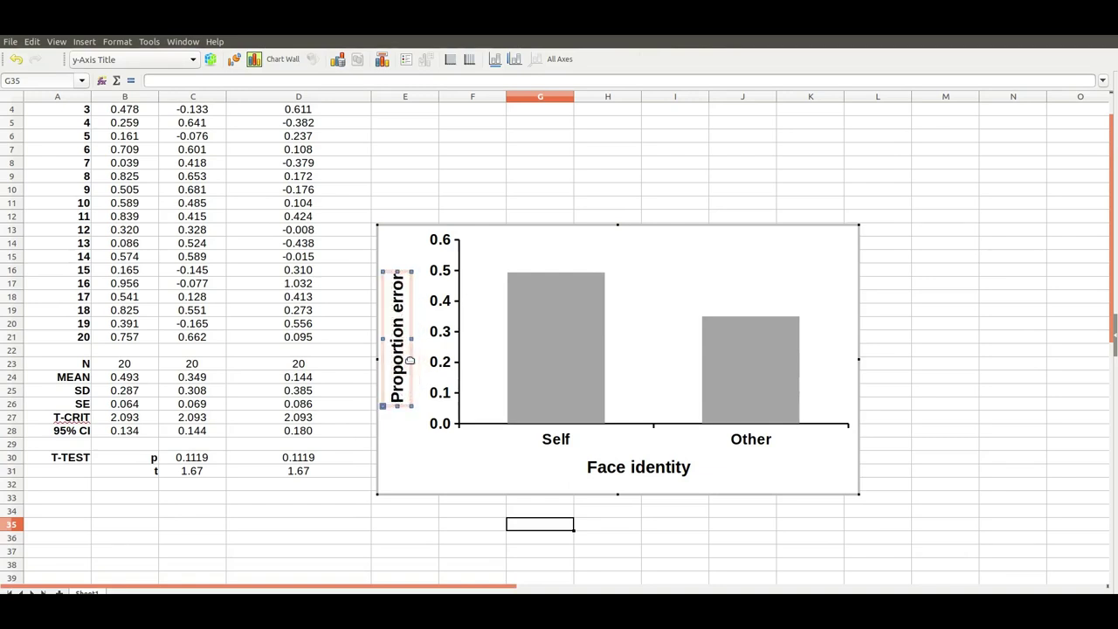
left_click(636, 466)
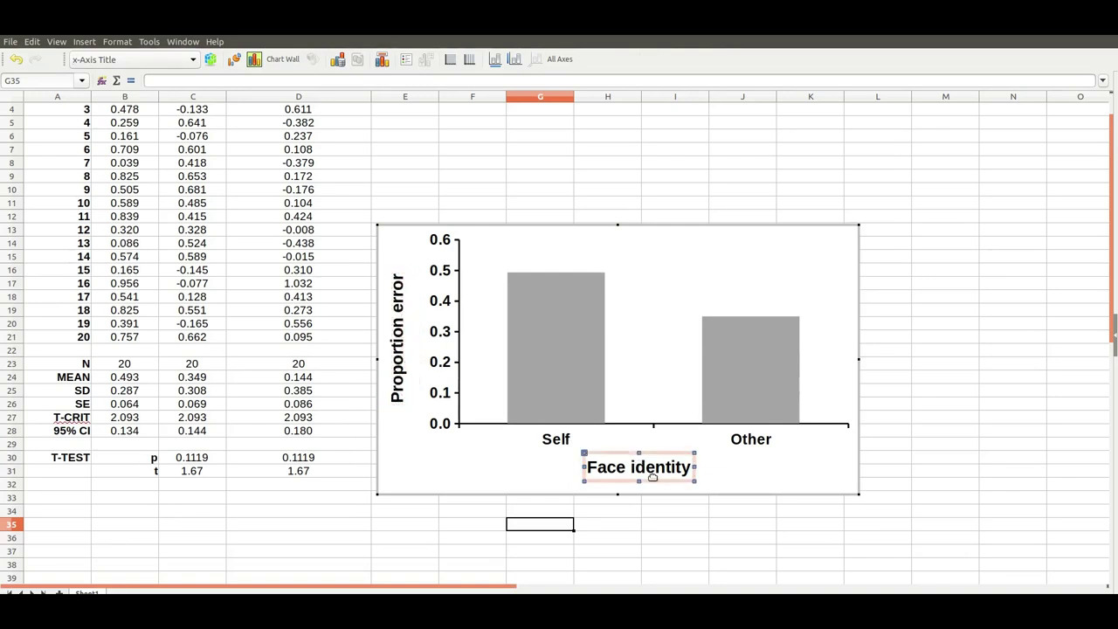
left_click_drag(652, 476, 653, 486)
- Stretch the plot area downward and leftward, then shift 'Face identity' slightly right
left_click(624, 382)
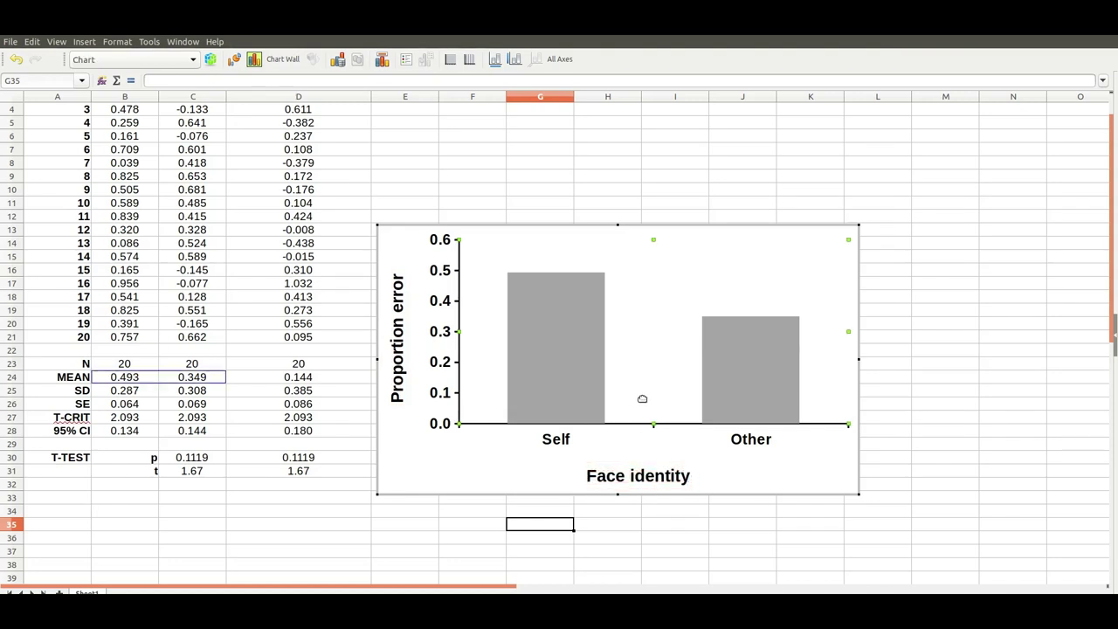
left_click_drag(653, 426, 655, 443)
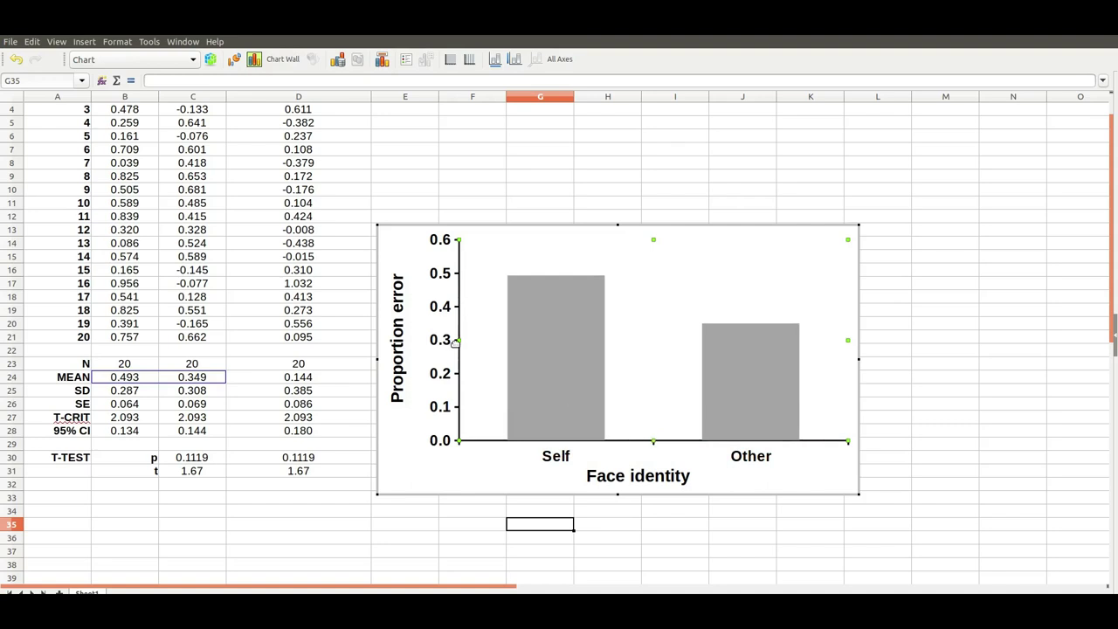
left_click_drag(455, 341, 447, 340)
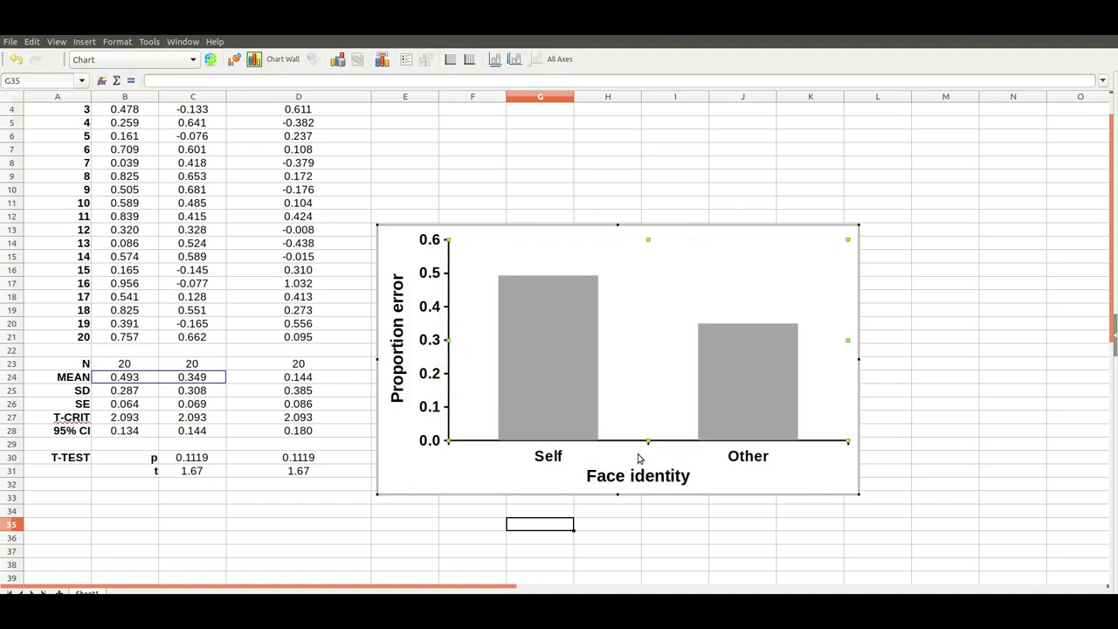
left_click(646, 473)
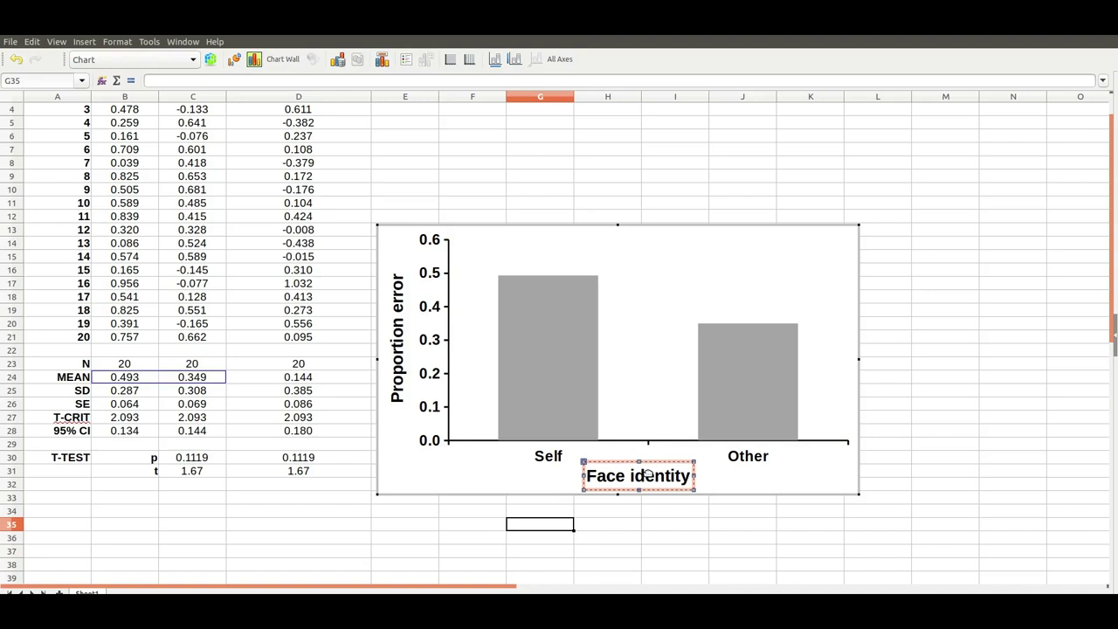
left_click_drag(646, 472, 657, 472)
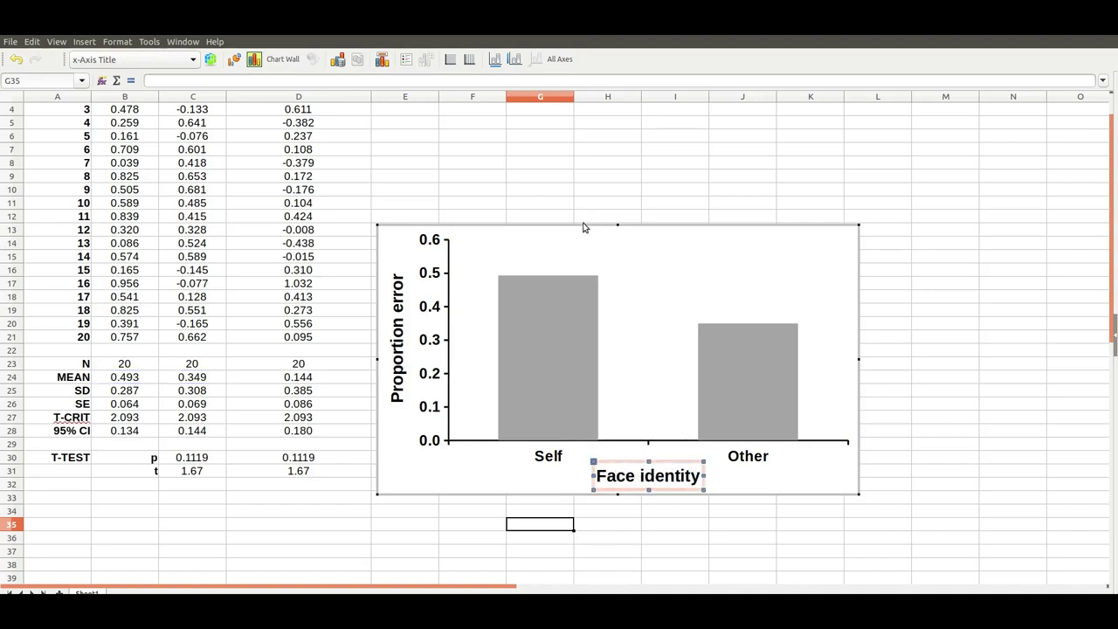
- Leave chart edit mode and scroll through the sheet data beside the chart
left_click(606, 191)
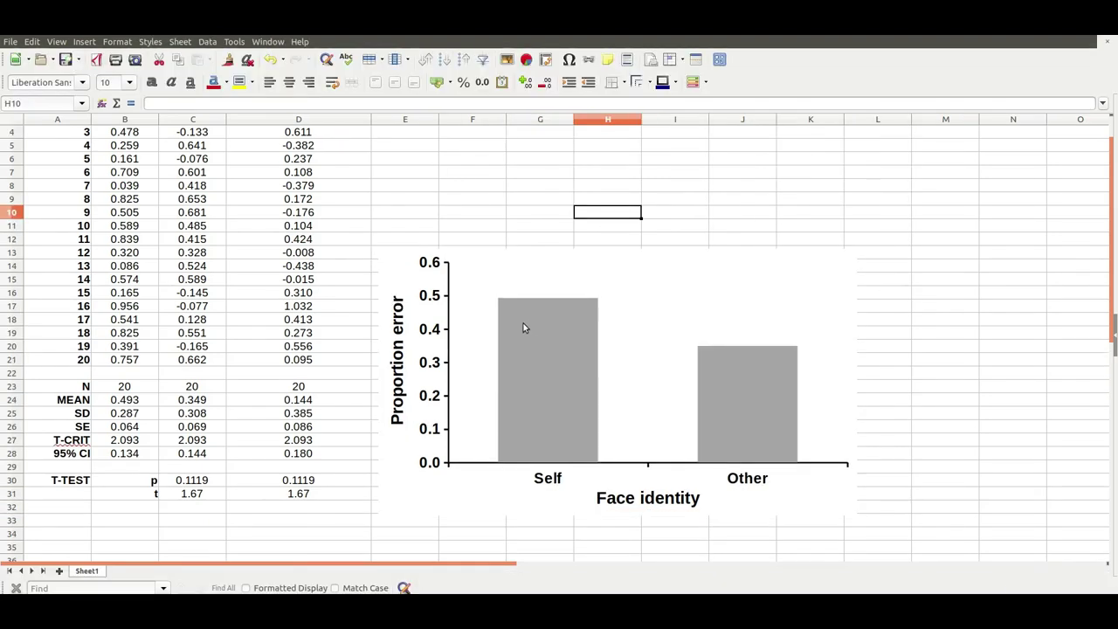
scroll(524, 328, "down", 1)
scroll(521, 330, "up", 2)
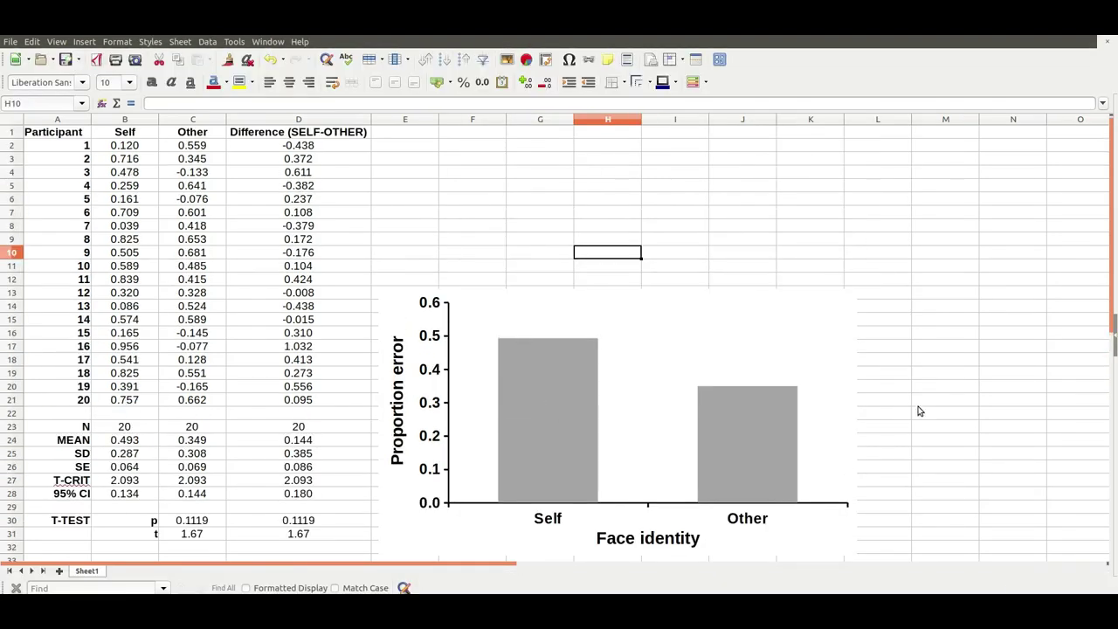
scroll(919, 411, "down", 2)
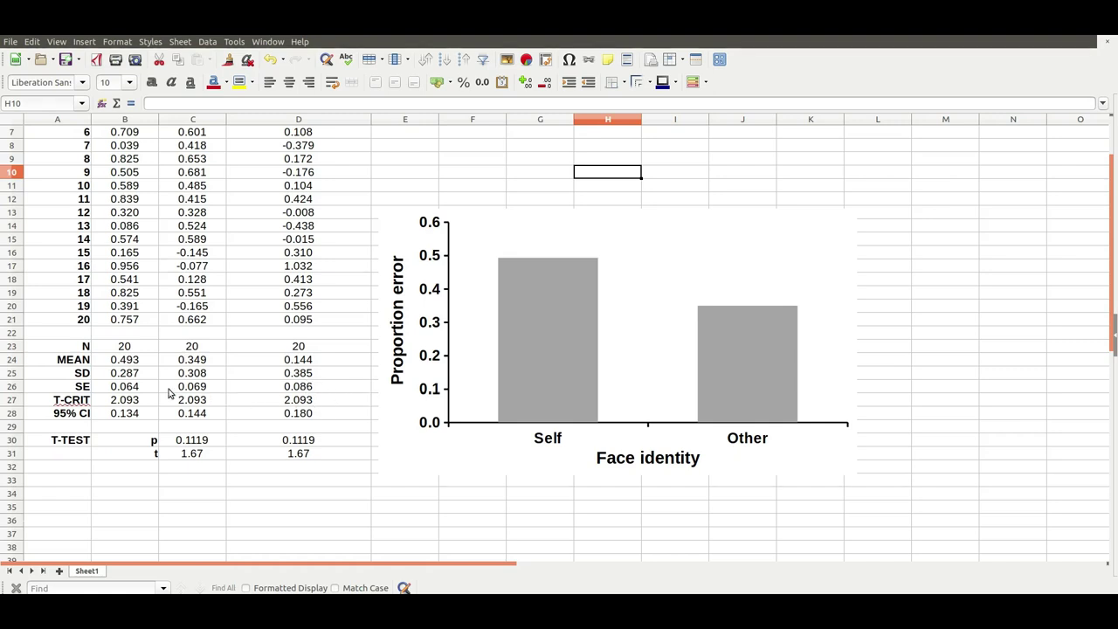
- Select the SE cells B26:C26, then open y-error bar insertion for the bar series
left_click_drag(127, 388, 183, 390)
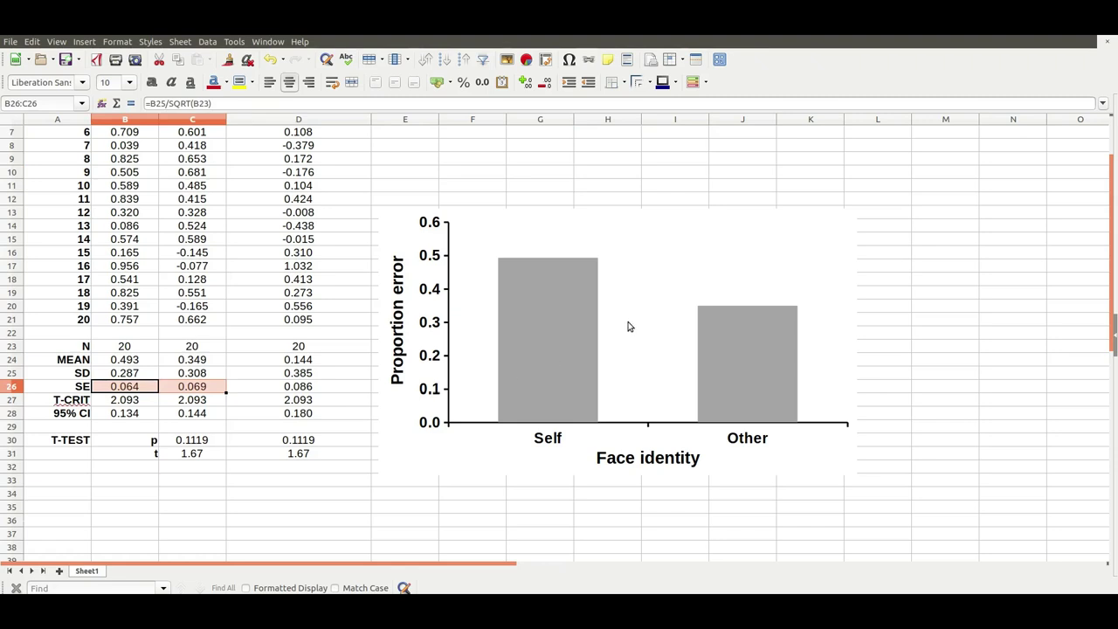
left_click(563, 330)
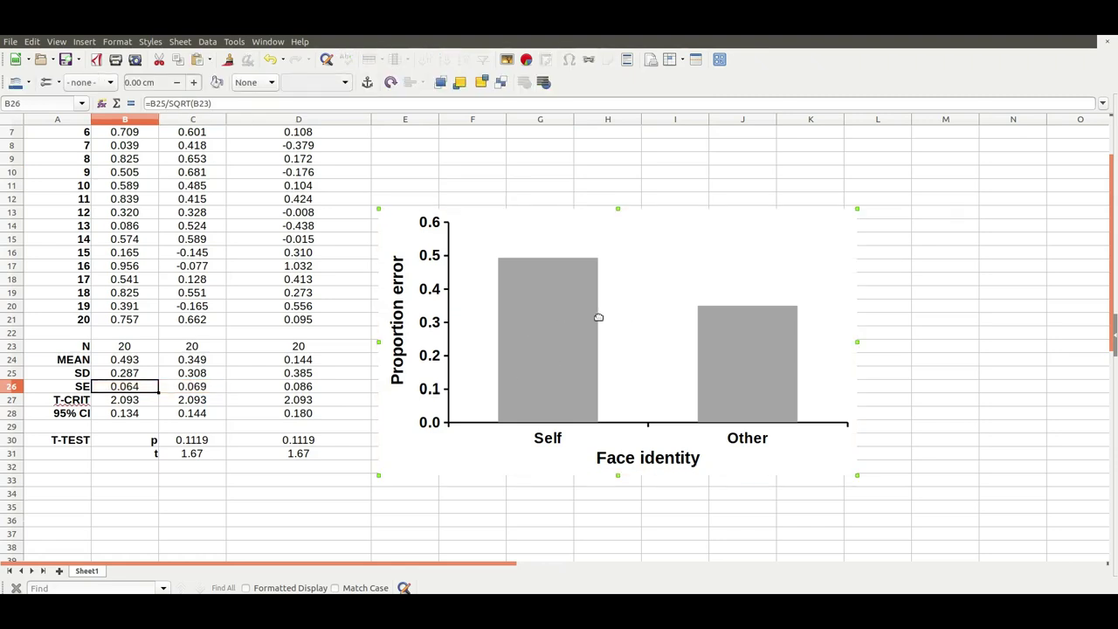
double_click(541, 331)
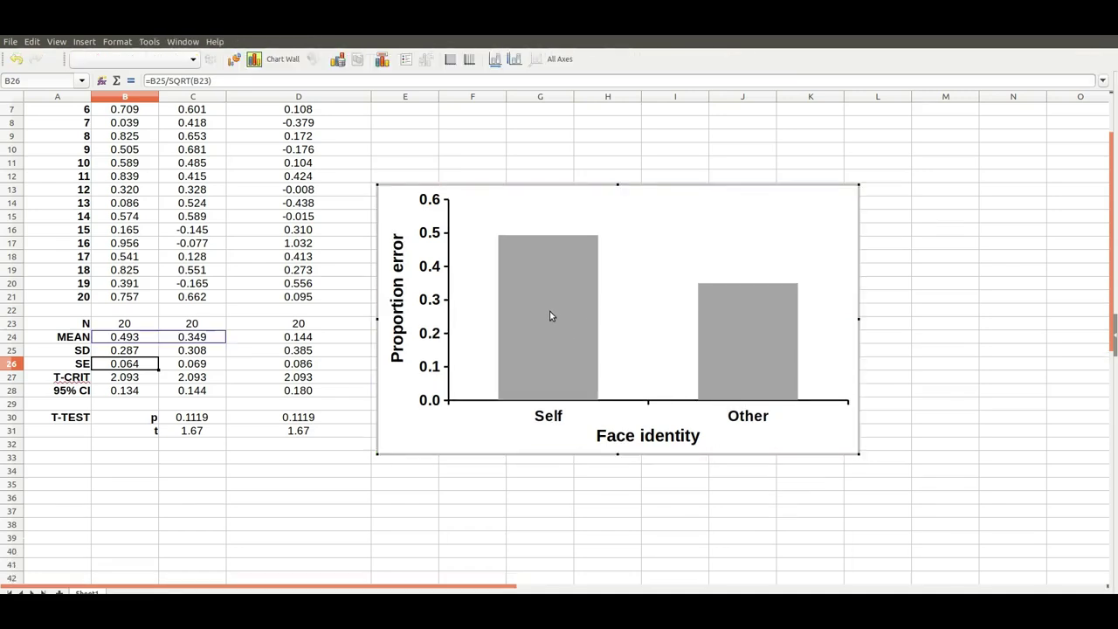
left_click(550, 315)
right_click(550, 315)
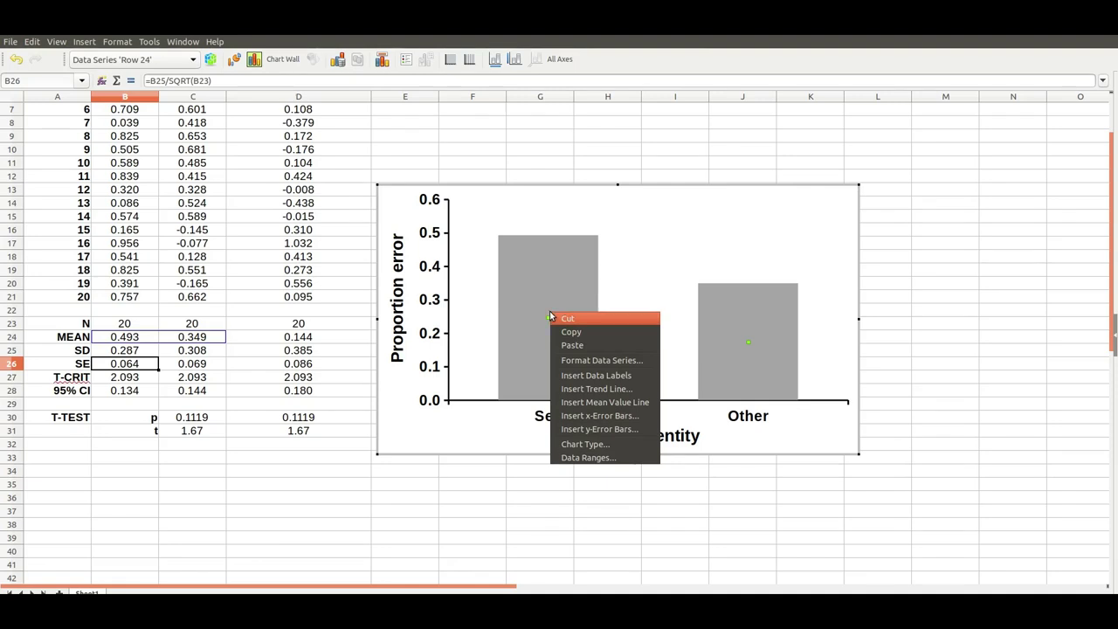
left_click(622, 430)
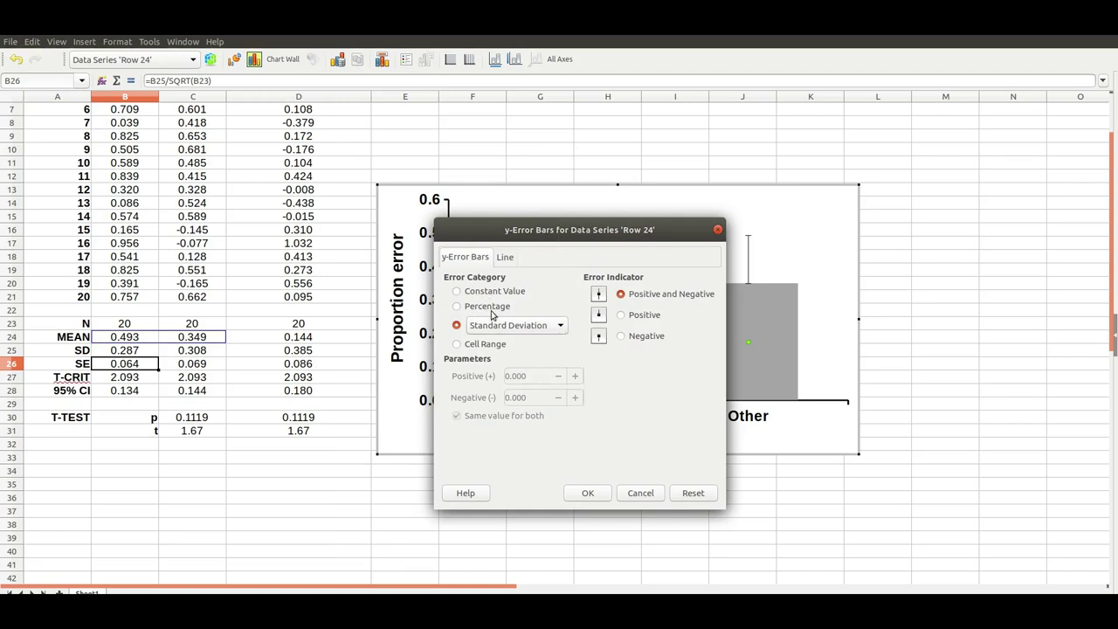
- Try Standard Error, Variance, then settle on Standard Deviation as the error category
left_click(561, 326)
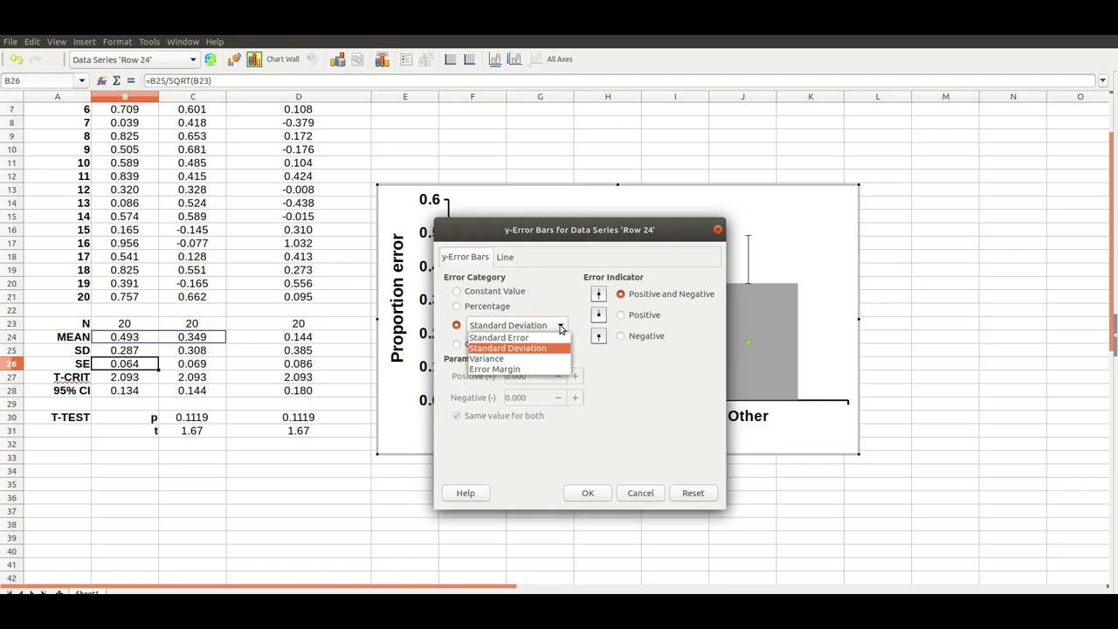
left_click(546, 337)
left_click(561, 327)
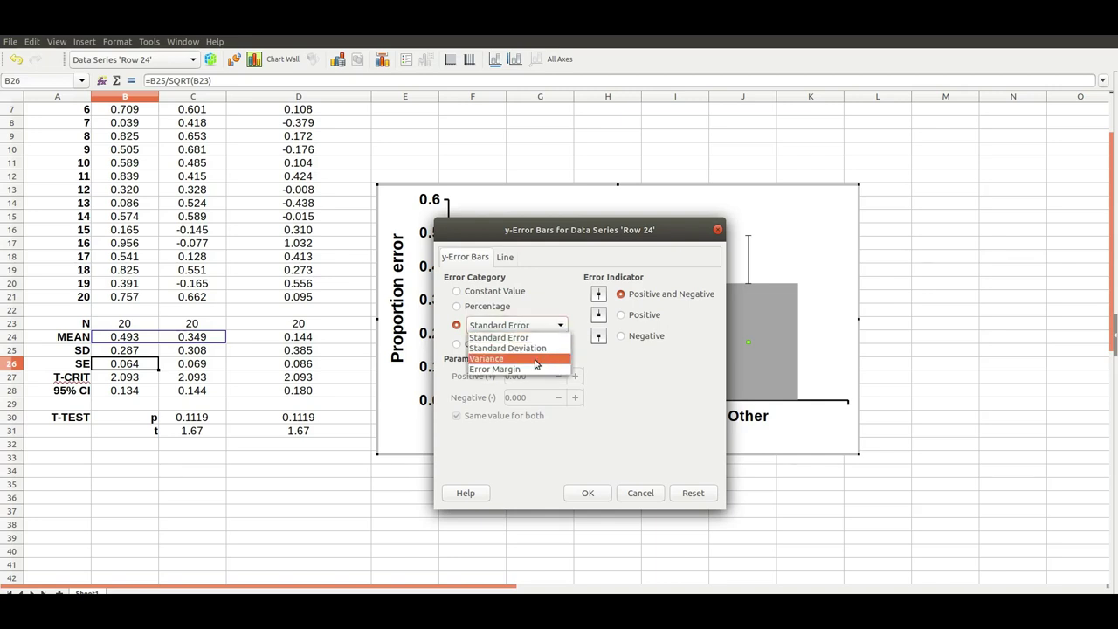
left_click(537, 362)
left_click(559, 326)
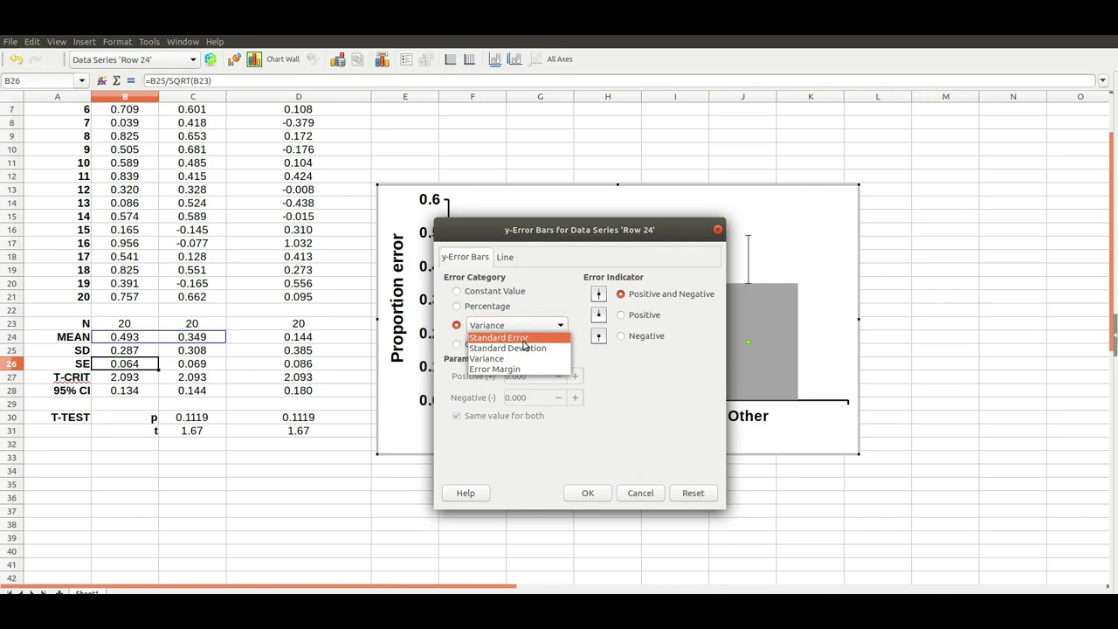
left_click(527, 349)
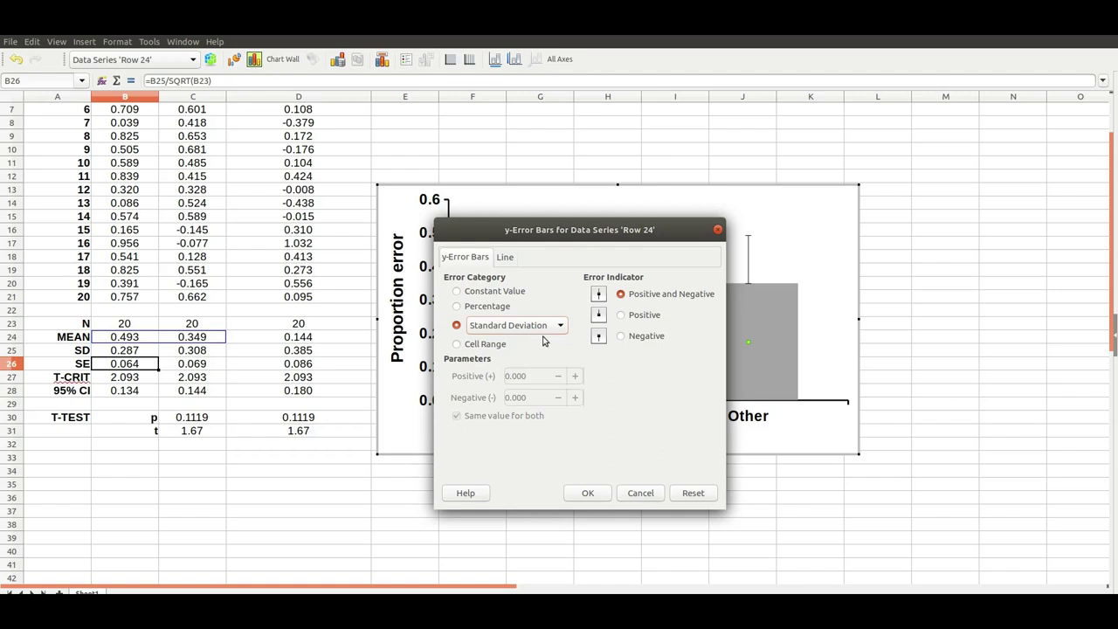
- Base the error bars on cell range B26:C26 for both positive and negative errors
left_click(457, 345)
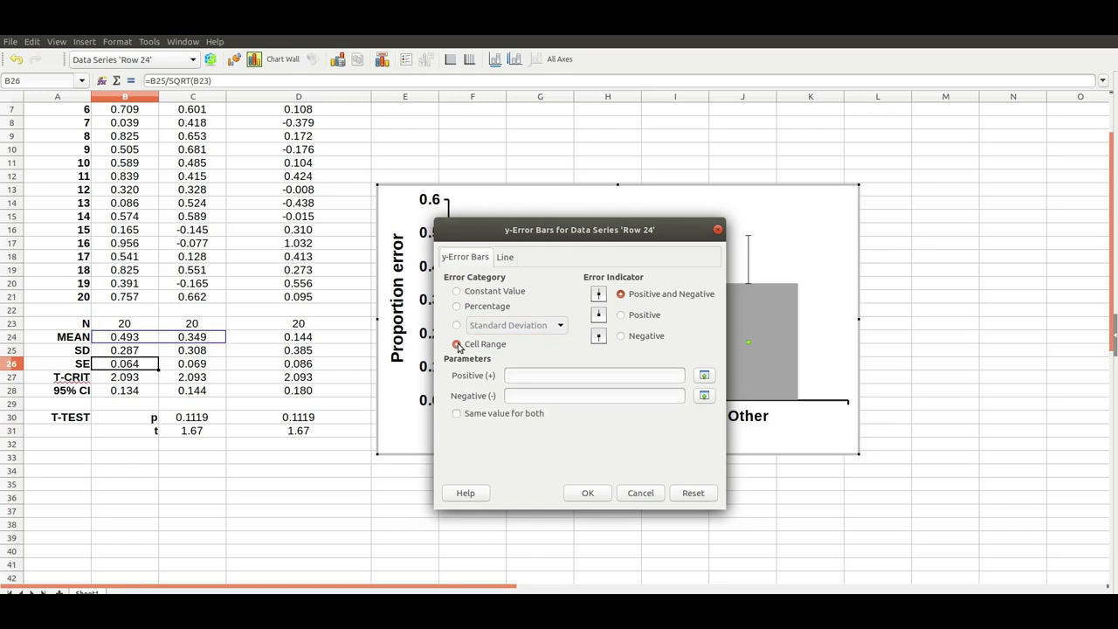
left_click(557, 374)
left_click(704, 377)
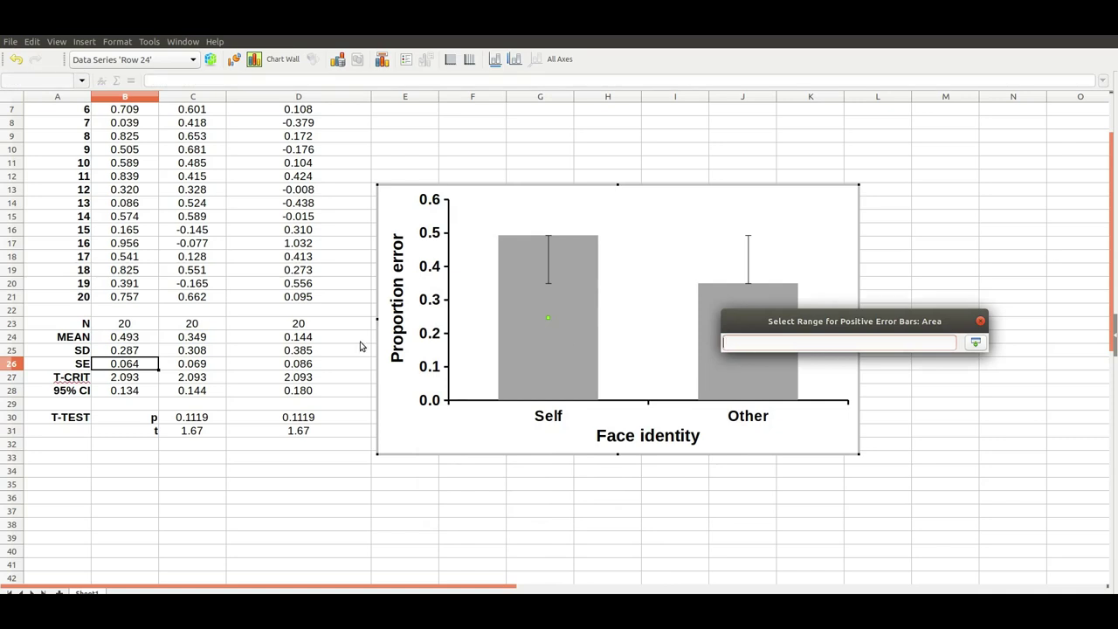
left_click(123, 364)
left_click_drag(160, 367, 185, 368)
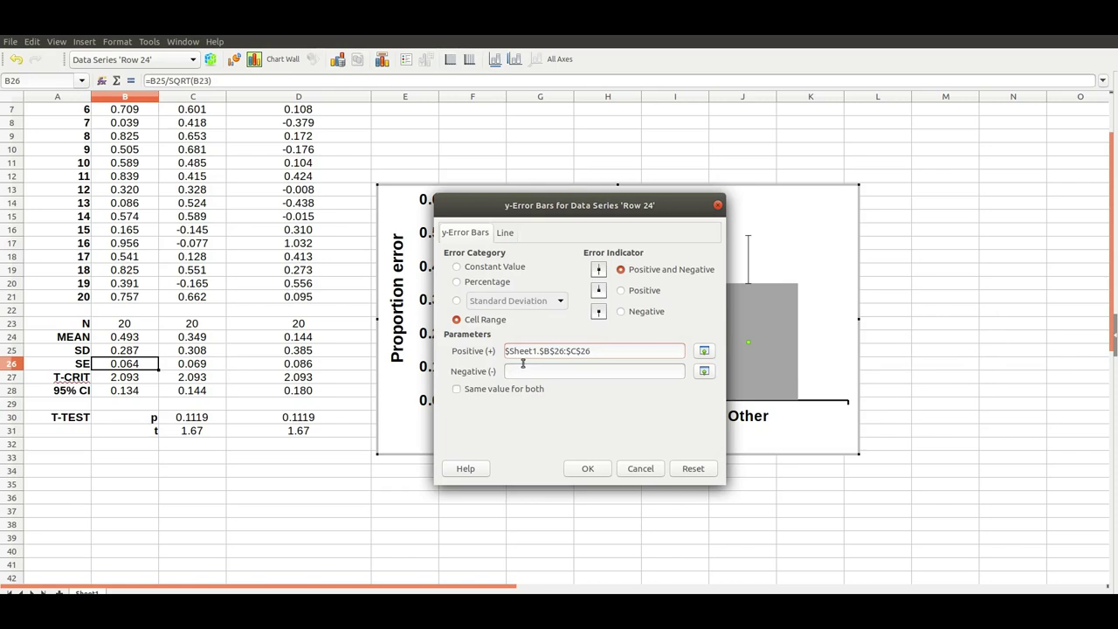
left_click(456, 390)
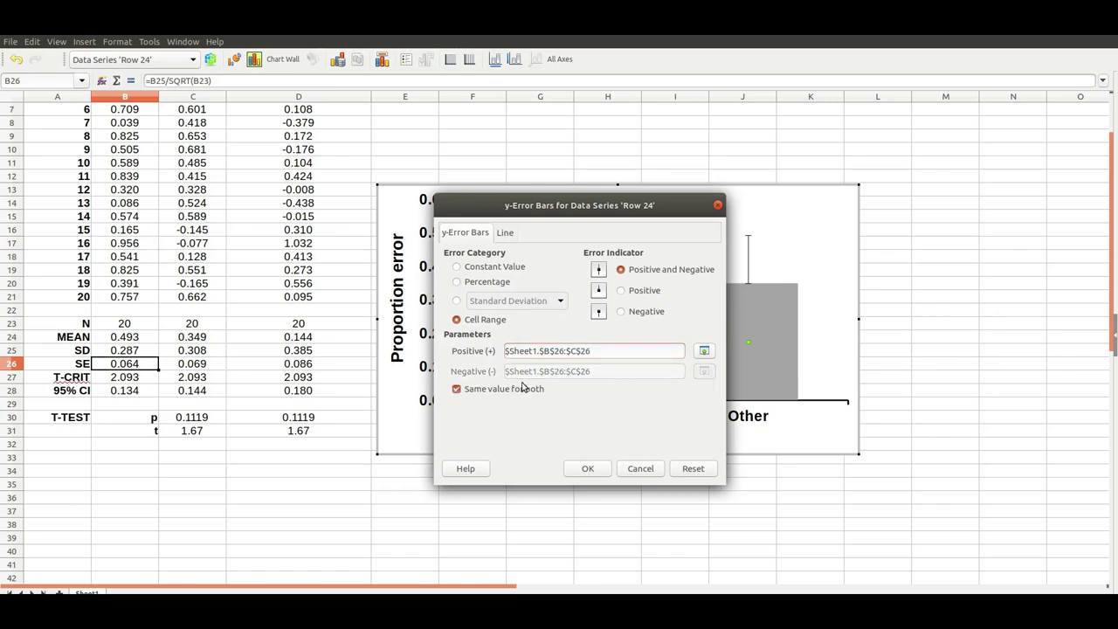
left_click(588, 469)
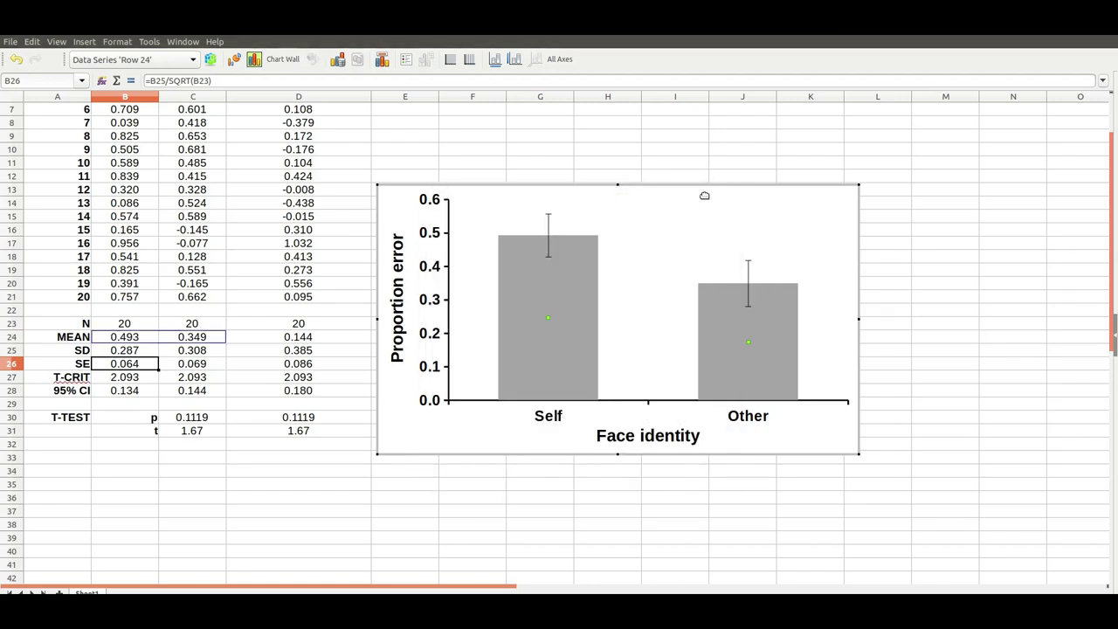
- Open the chart wall formatting and close it without changes
left_click(549, 229)
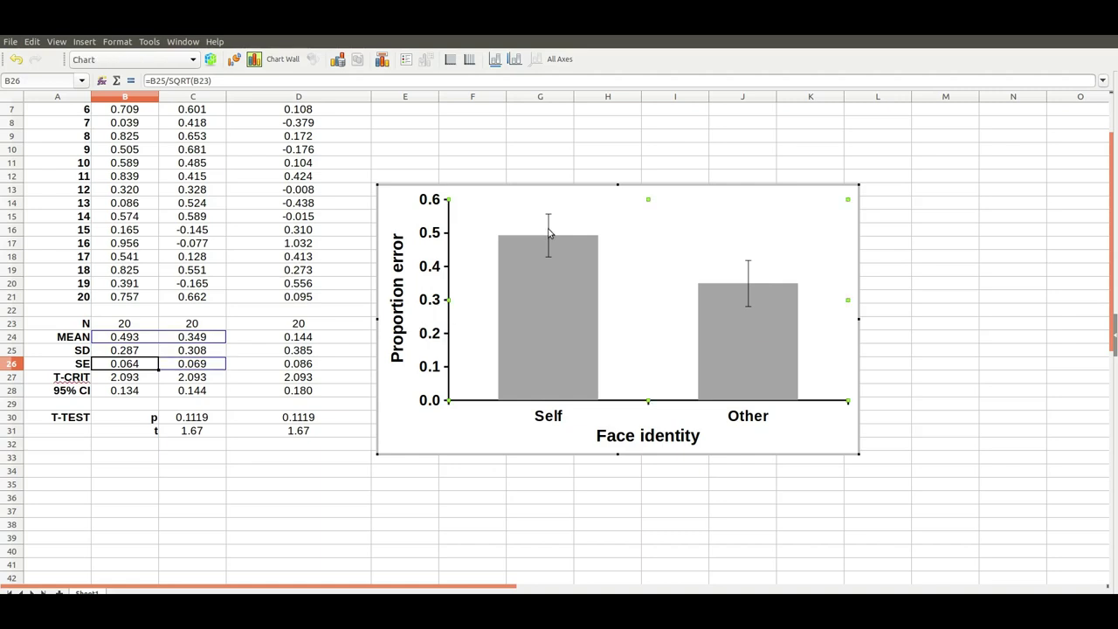
left_click(548, 229)
double_click(549, 229)
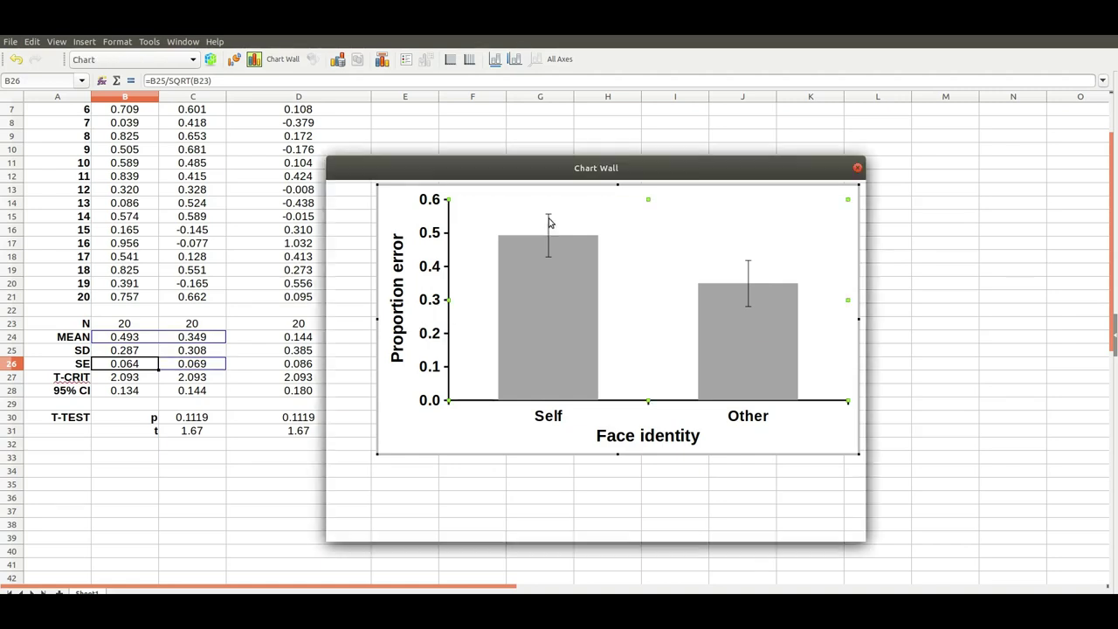
left_click(858, 167)
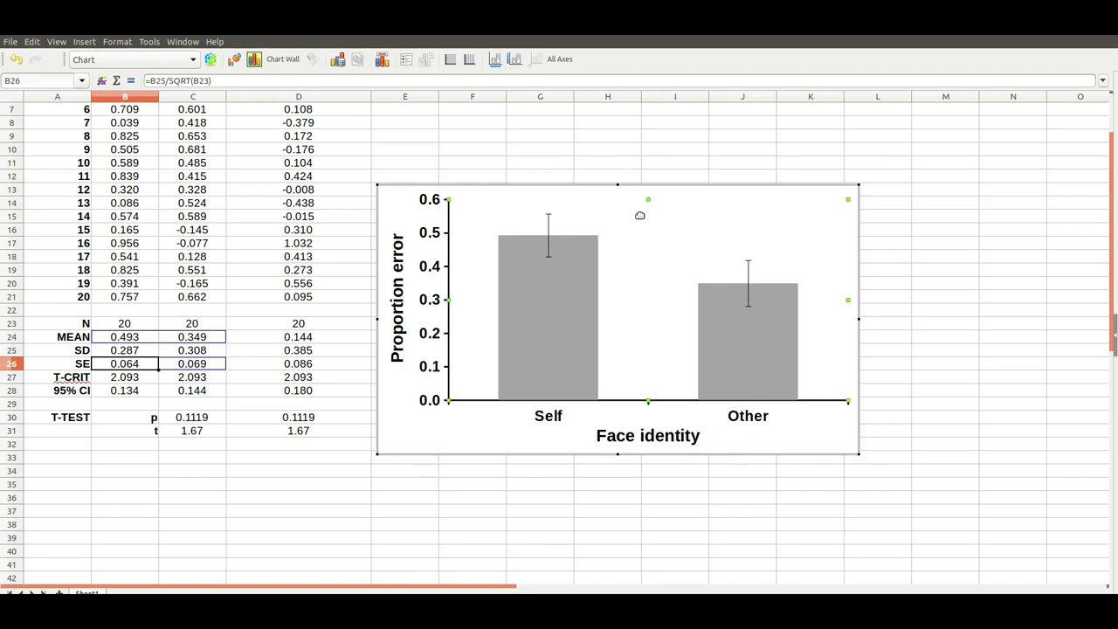
- Set the error bar line width to 0.05 cm and exit chart editing
left_click(549, 225)
double_click(549, 225)
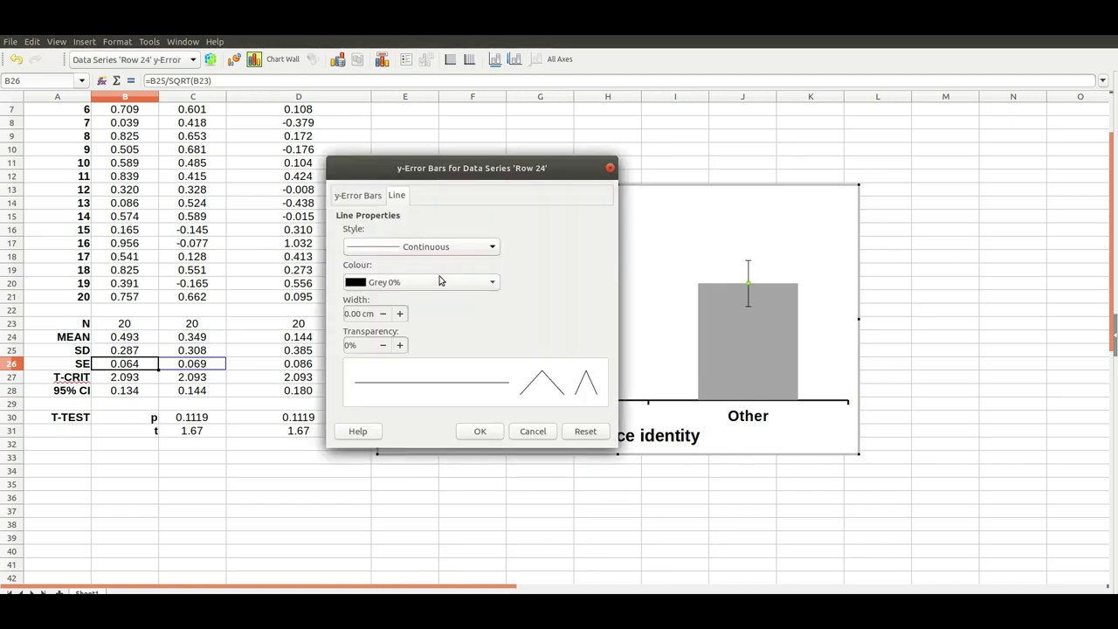
left_click(356, 313)
type("5")
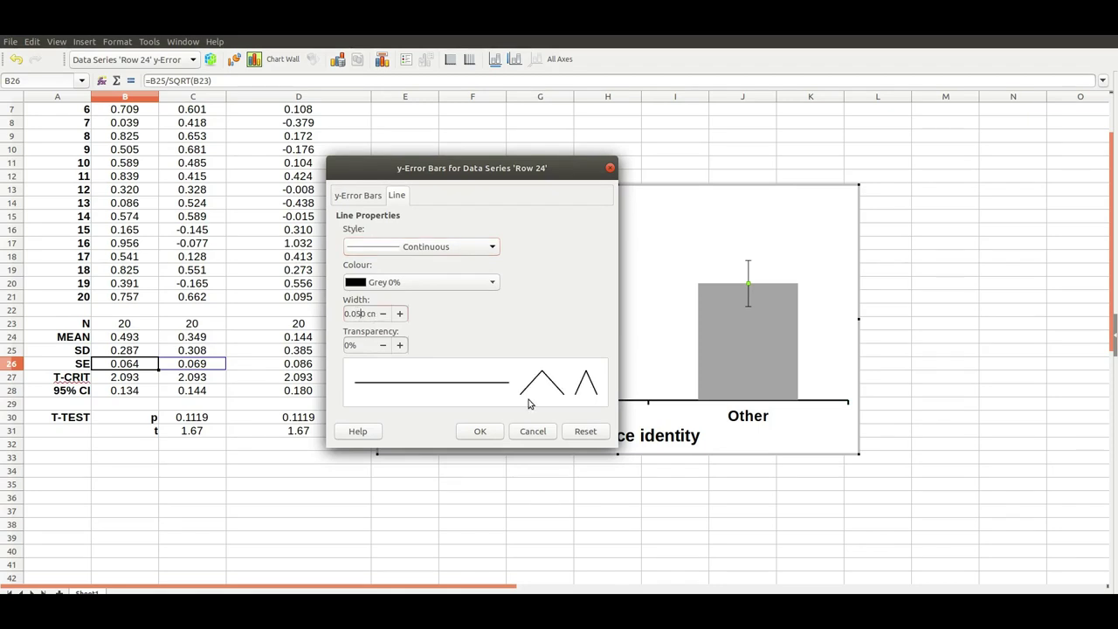
left_click(482, 431)
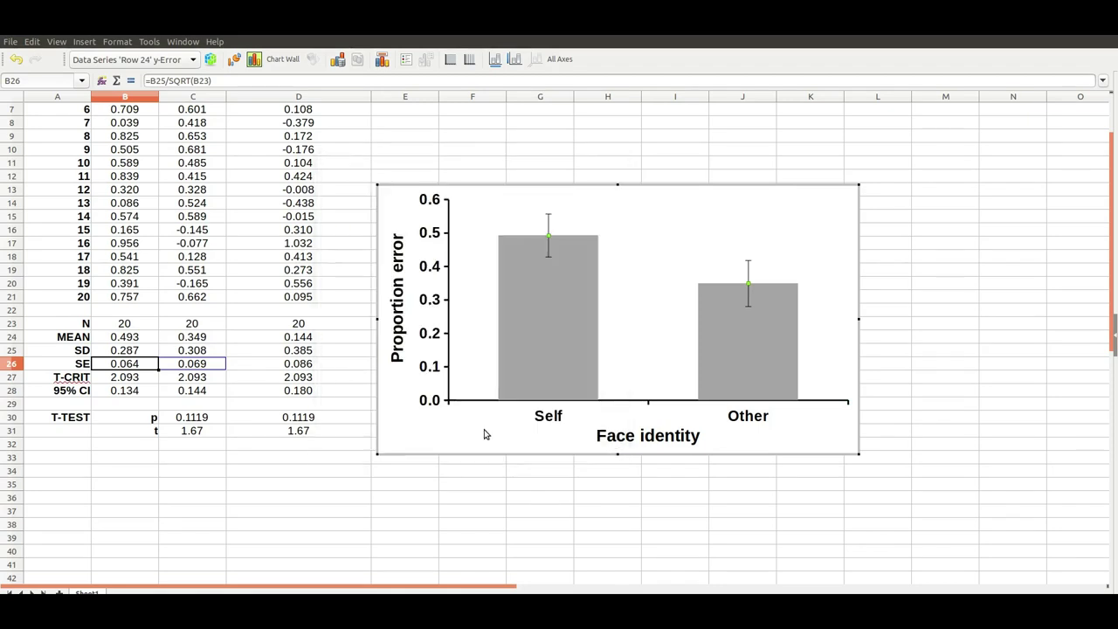
left_click(911, 310)
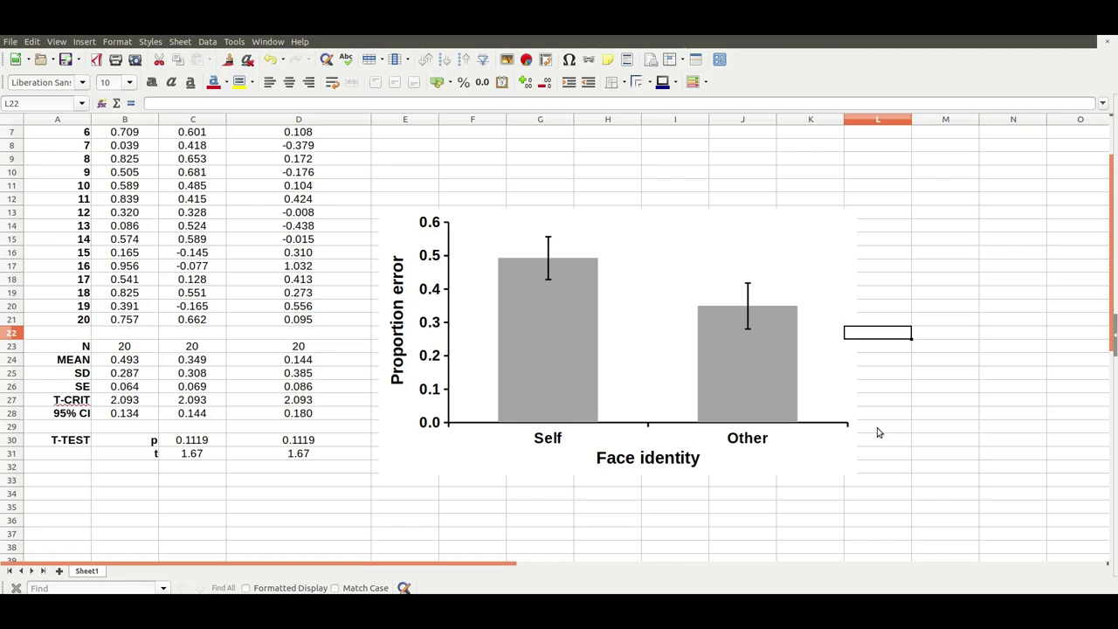
- Select the whole Self vs Other chart object and copy it to the clipboard
left_click(415, 199)
left_click(395, 216)
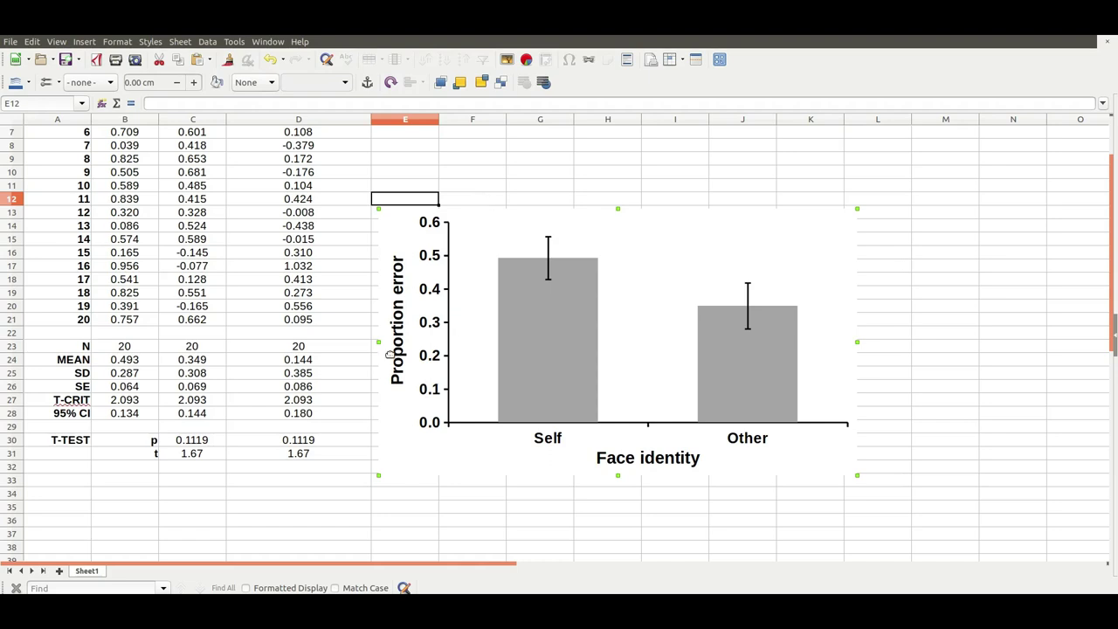
left_click(395, 190)
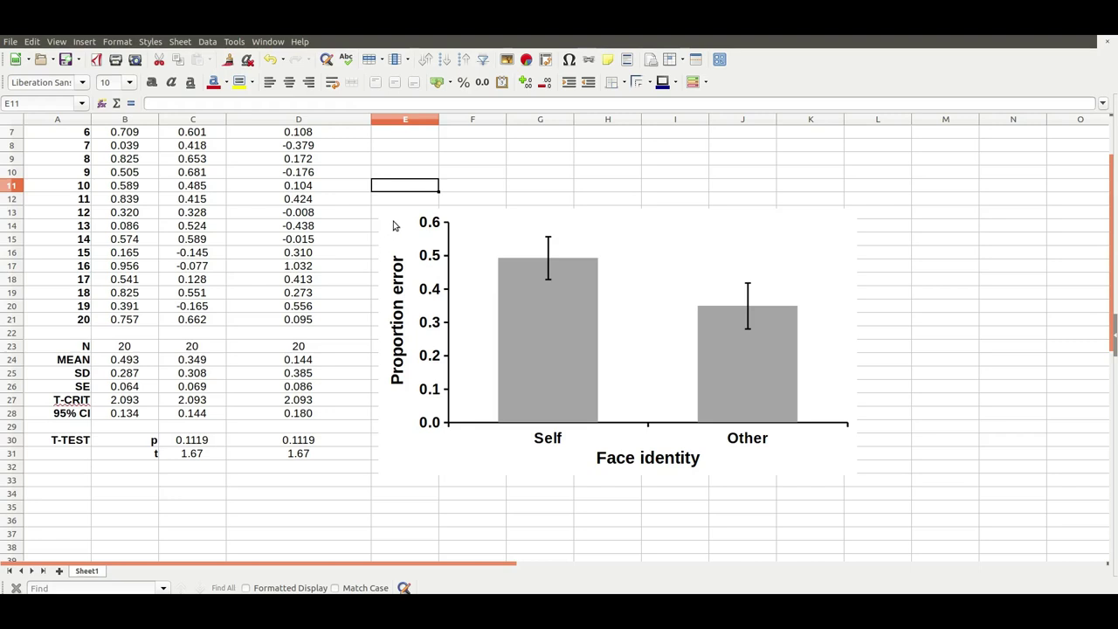
left_click(393, 224)
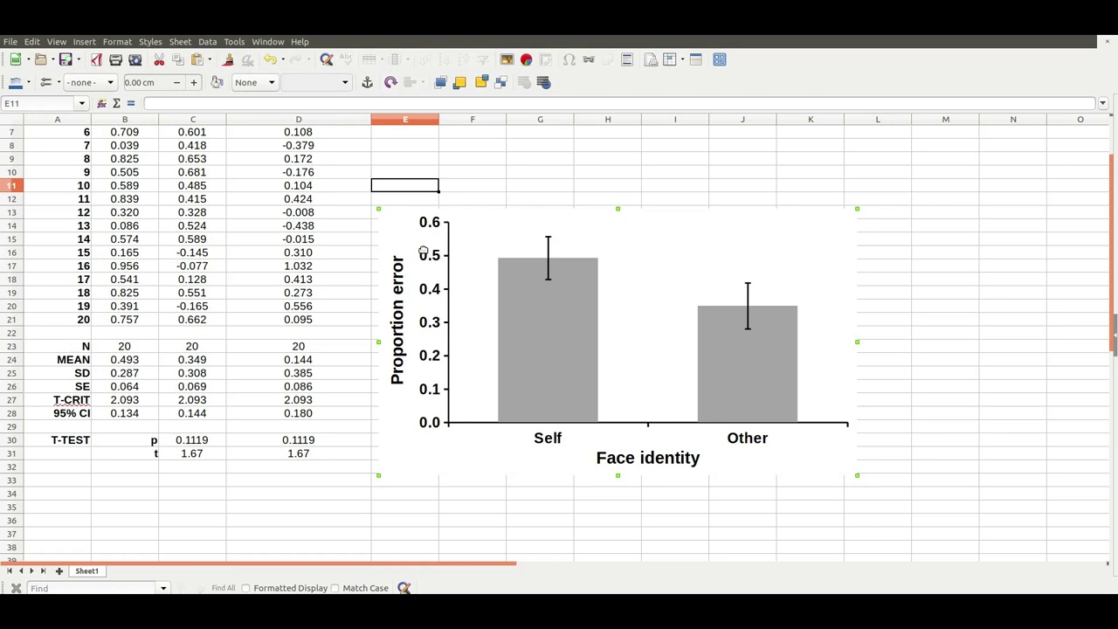
right_click(401, 226)
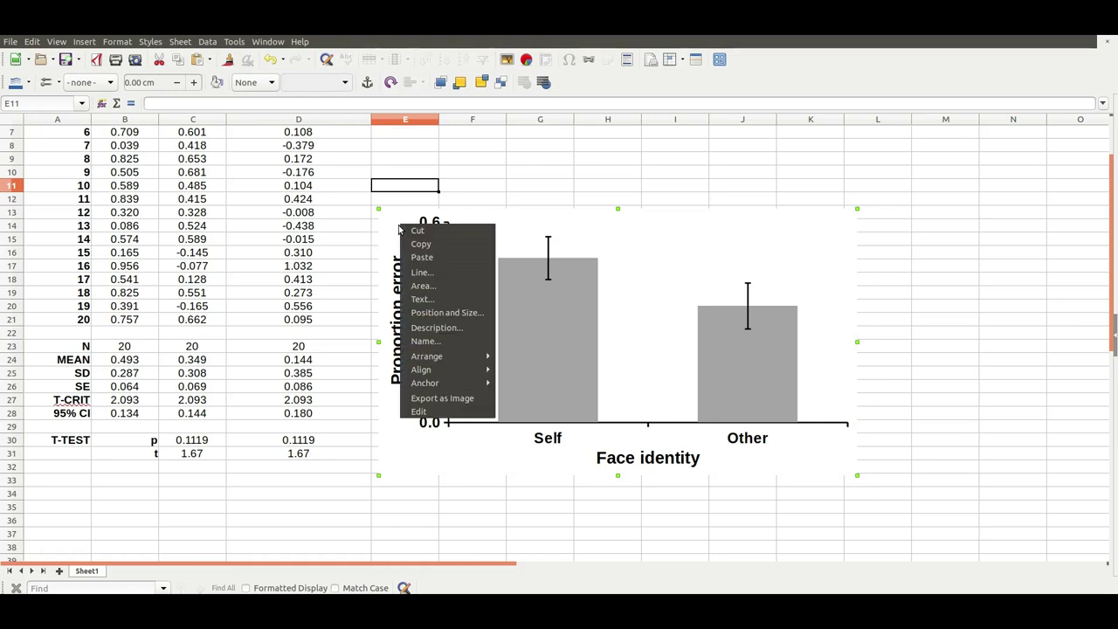
left_click(420, 246)
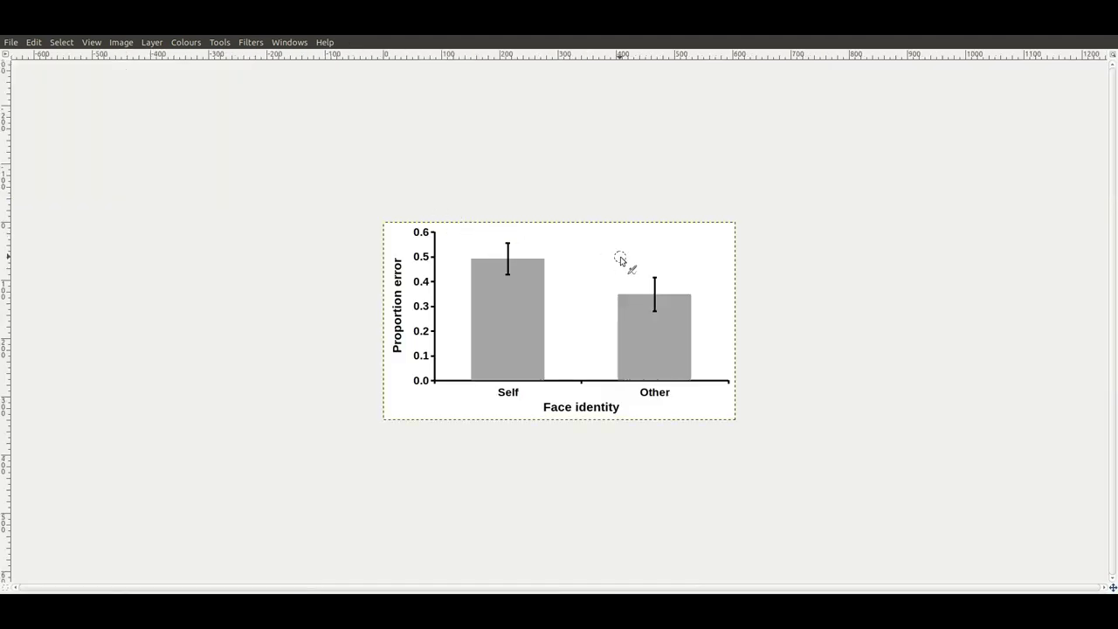
- Scale the chart image to 170 mm wide in millimetres, giving 482 × 271 pixels
key("plus")
key("plus")
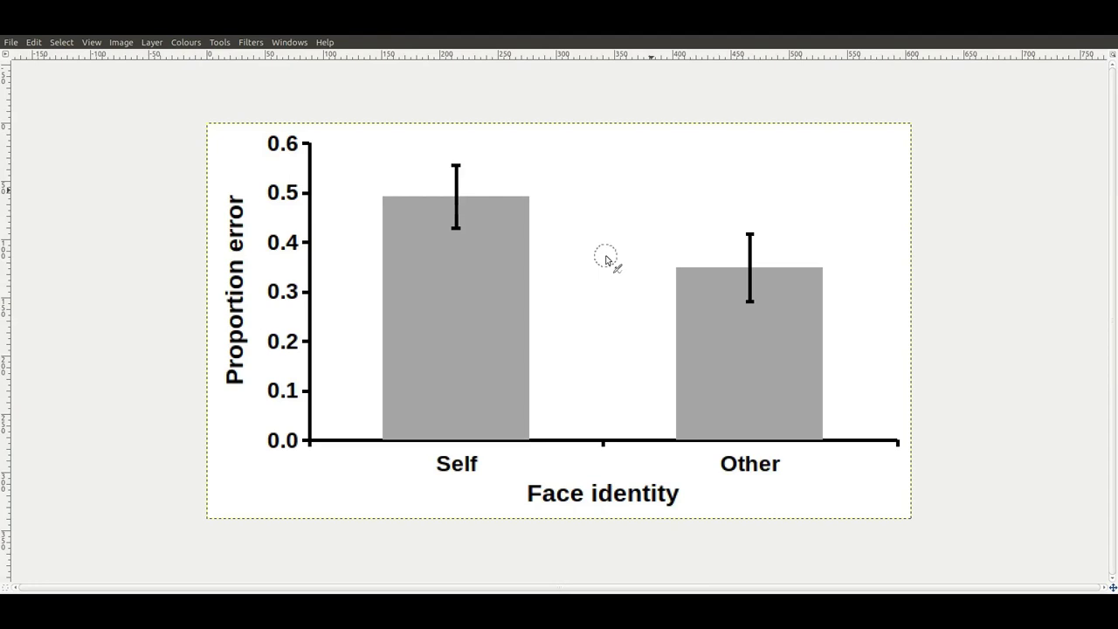
key("minus")
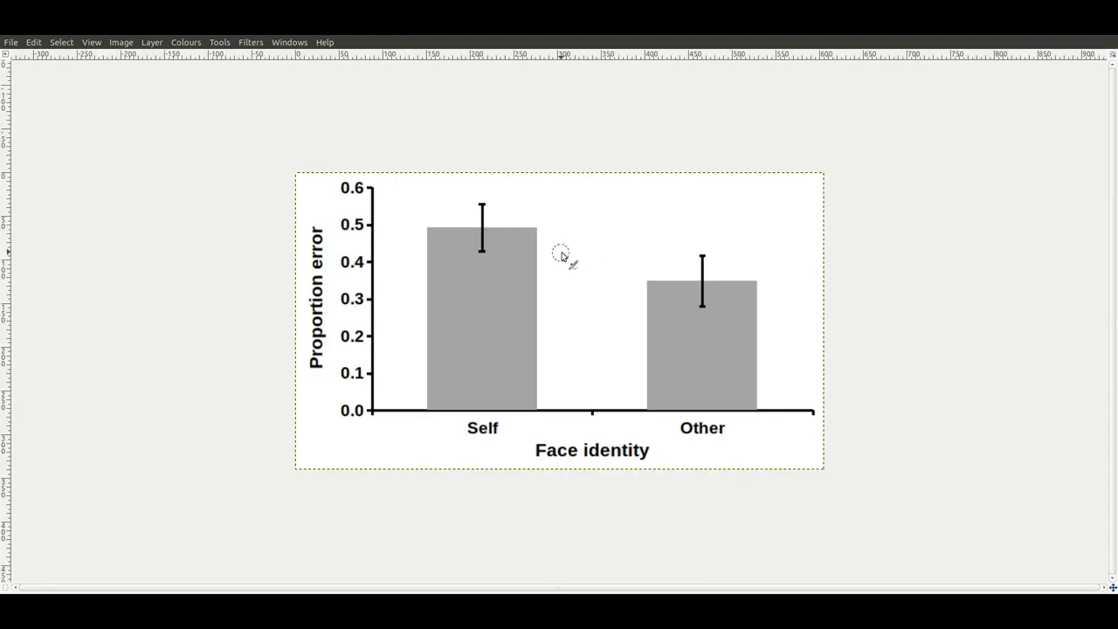
left_click(124, 43)
left_click(132, 156)
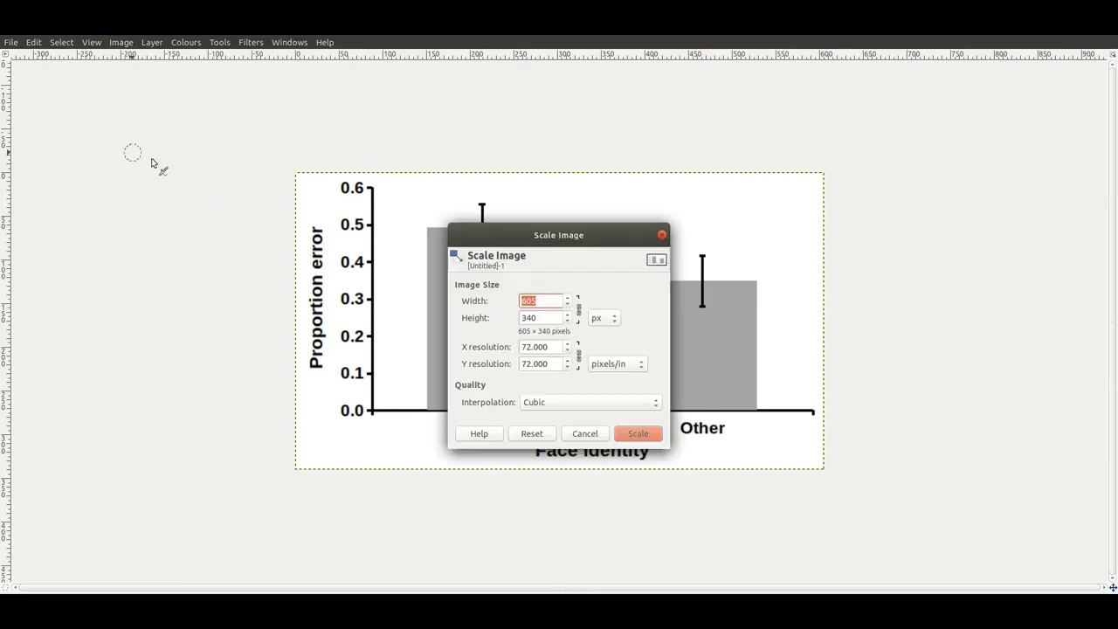
left_click(608, 319)
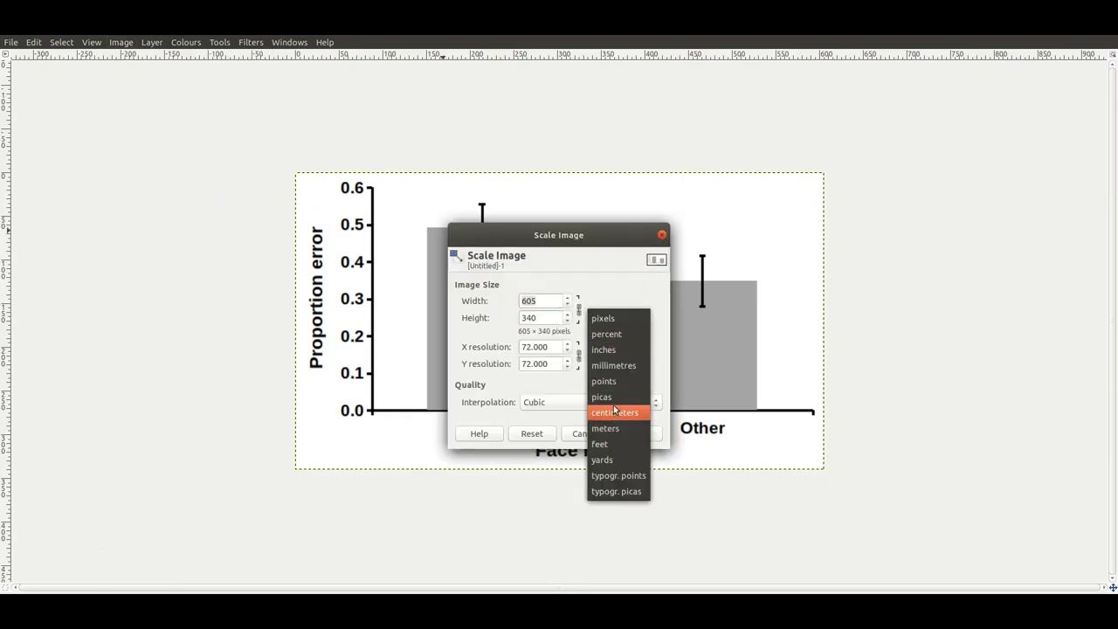
left_click(614, 365)
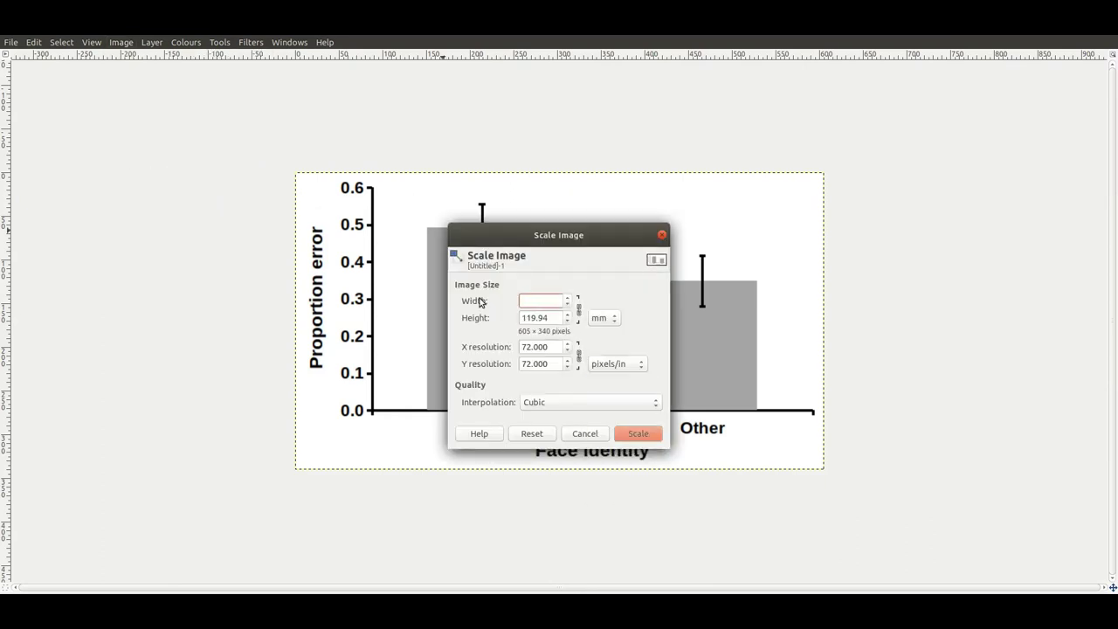
type("170")
key("Tab")
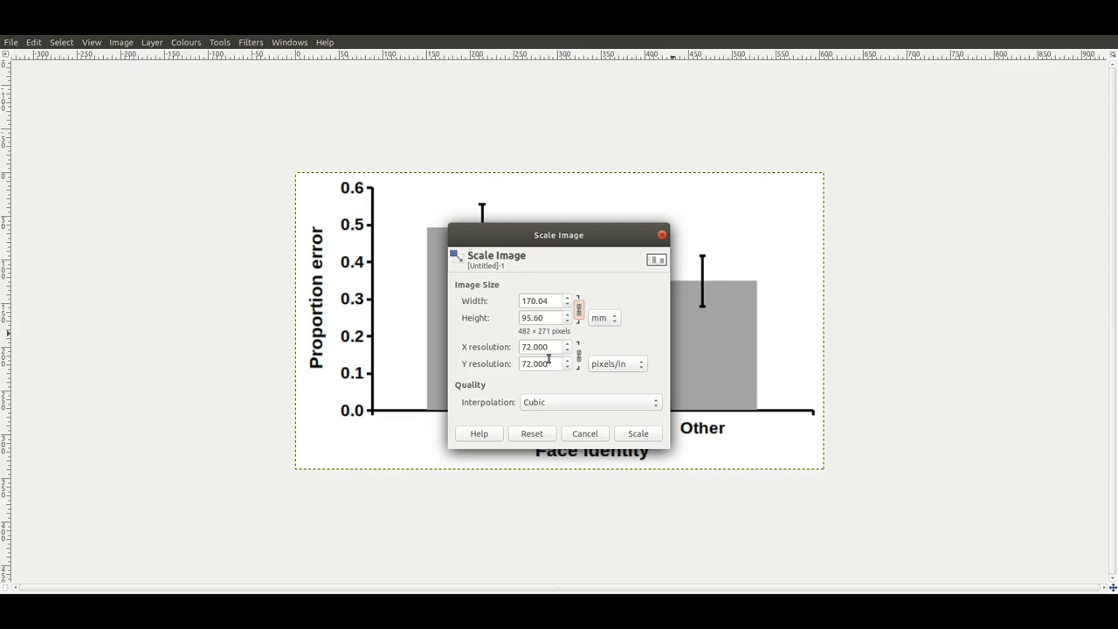
left_click_drag(553, 346, 499, 348)
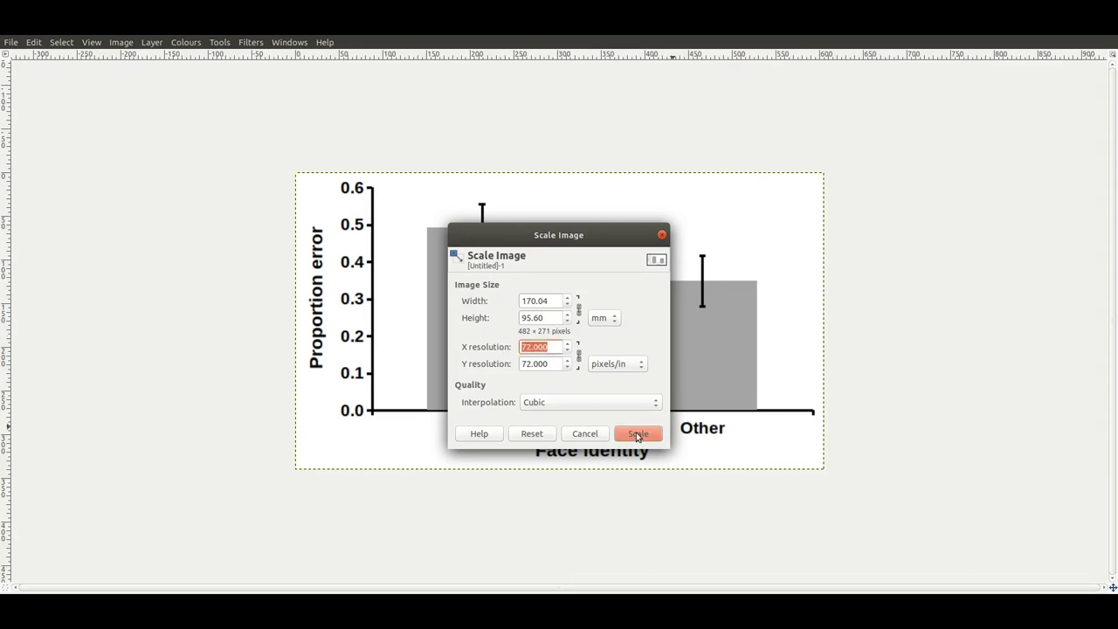
left_click(637, 434)
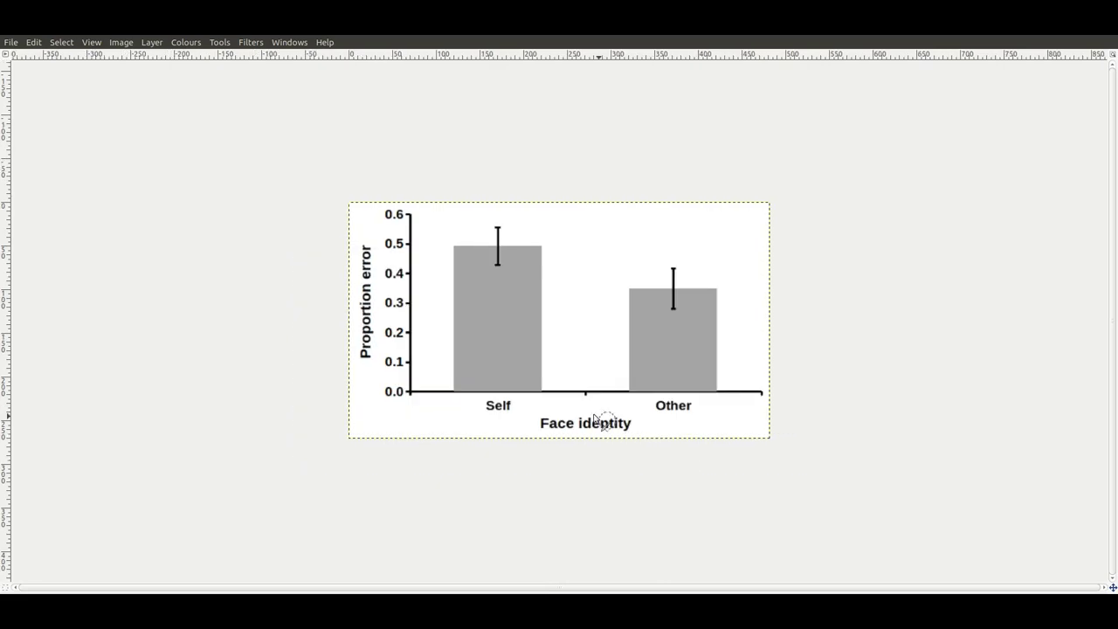
- Open the Export Image As dialog for the scaled chart with Shift+Ctrl+E
scroll(557, 332, "up", 1)
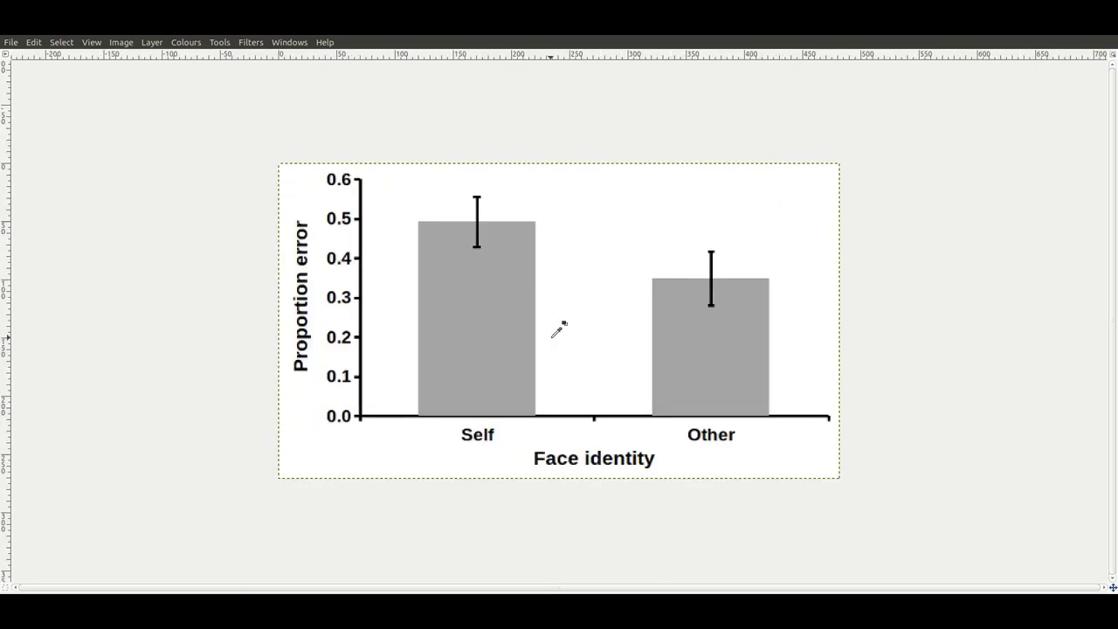
scroll(557, 330, "up", 1)
scroll(555, 330, "down", 1)
scroll(557, 330, "up", 2)
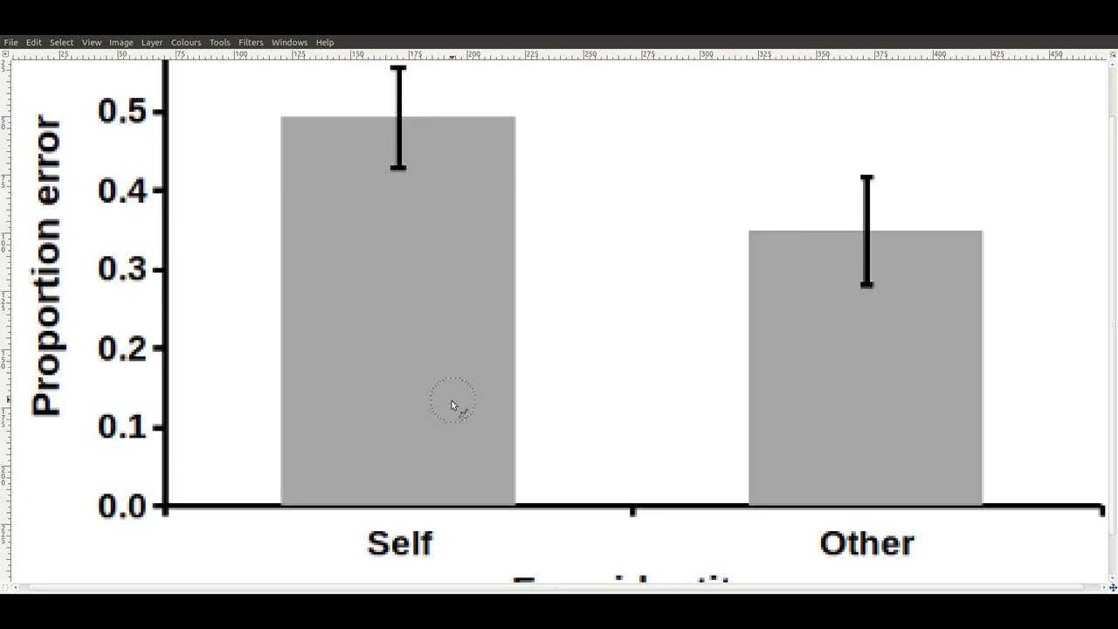
scroll(462, 388, "down", 2)
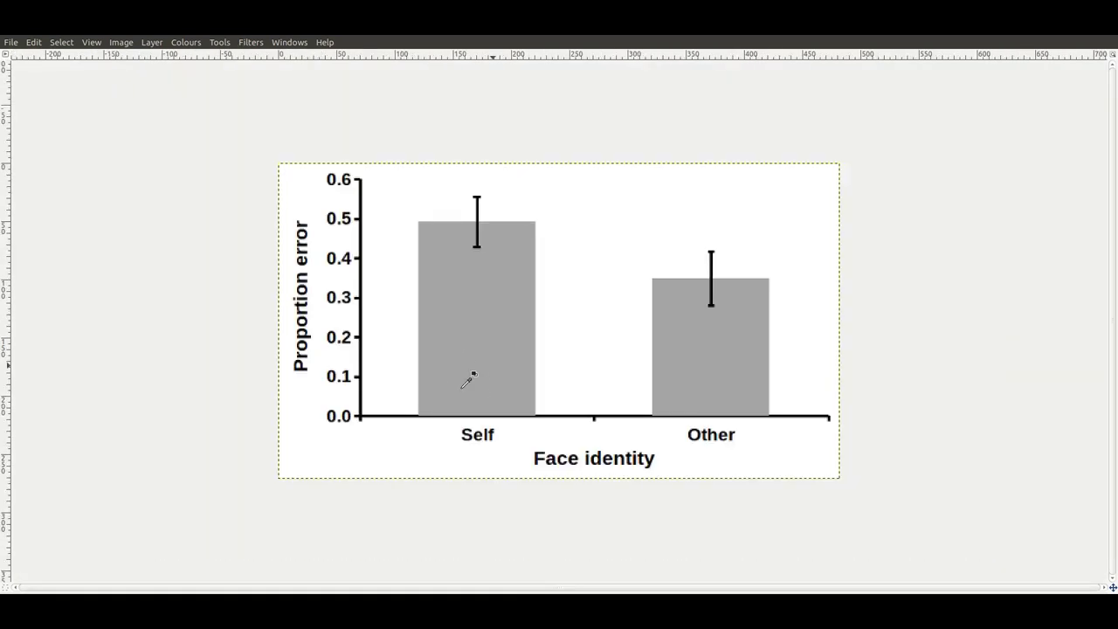
scroll(487, 374, "down", 1)
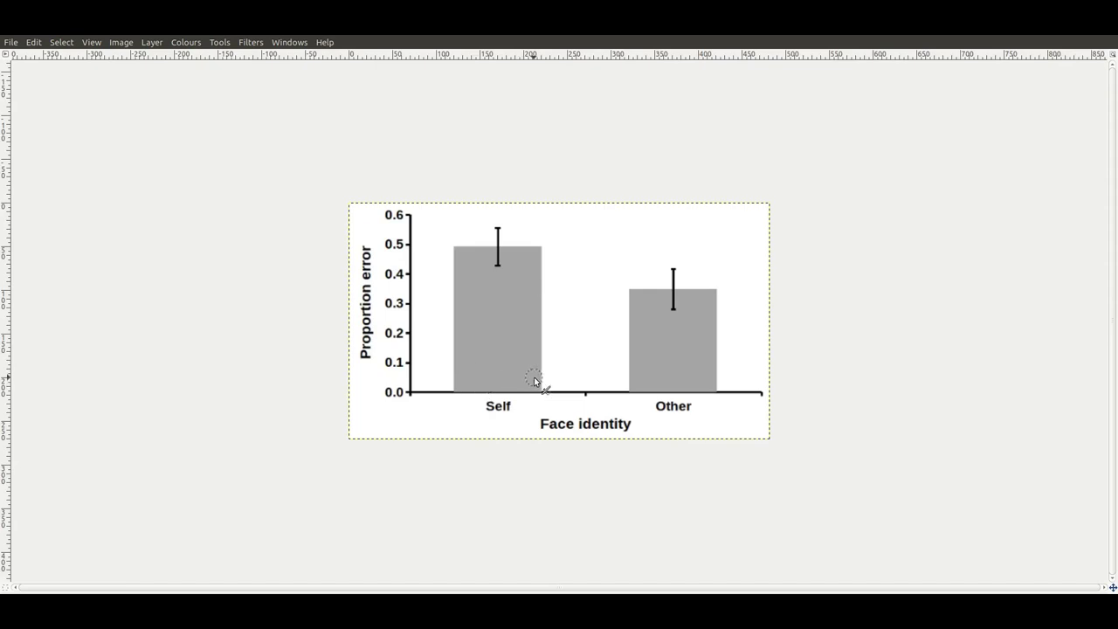
key("ctrl+shift+e")
- Browse to the VIDEO_PROJECTS > TEACHING > SNR folder in the export dialog
left_click(192, 495)
double_click(272, 306)
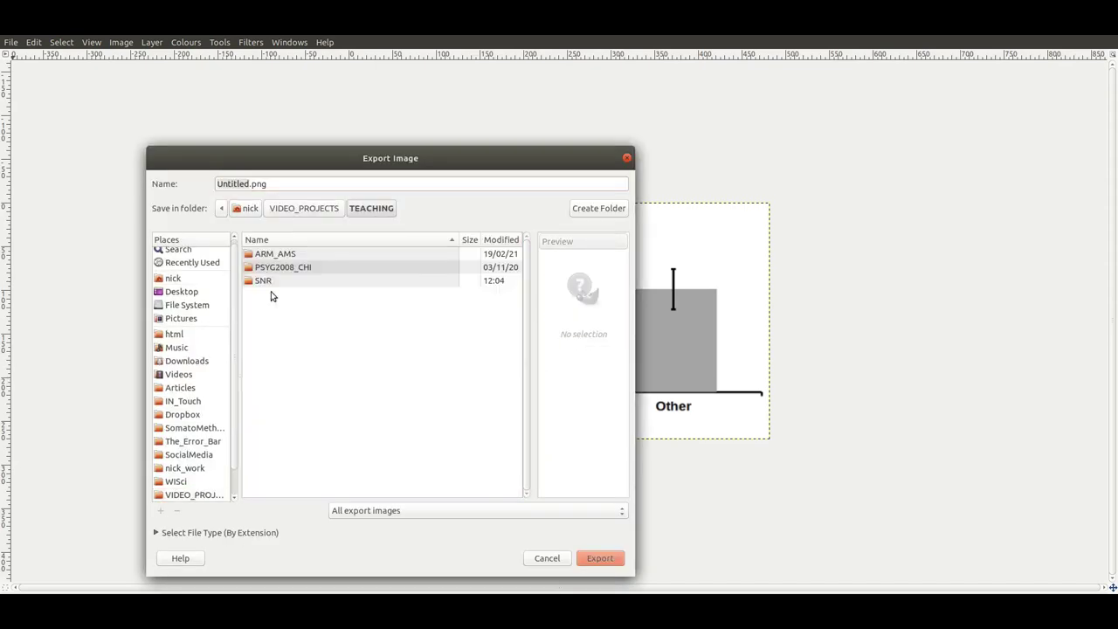
double_click(263, 281)
- Delete the default 'Untitled' file name and cancel the export without saving
left_click(251, 184)
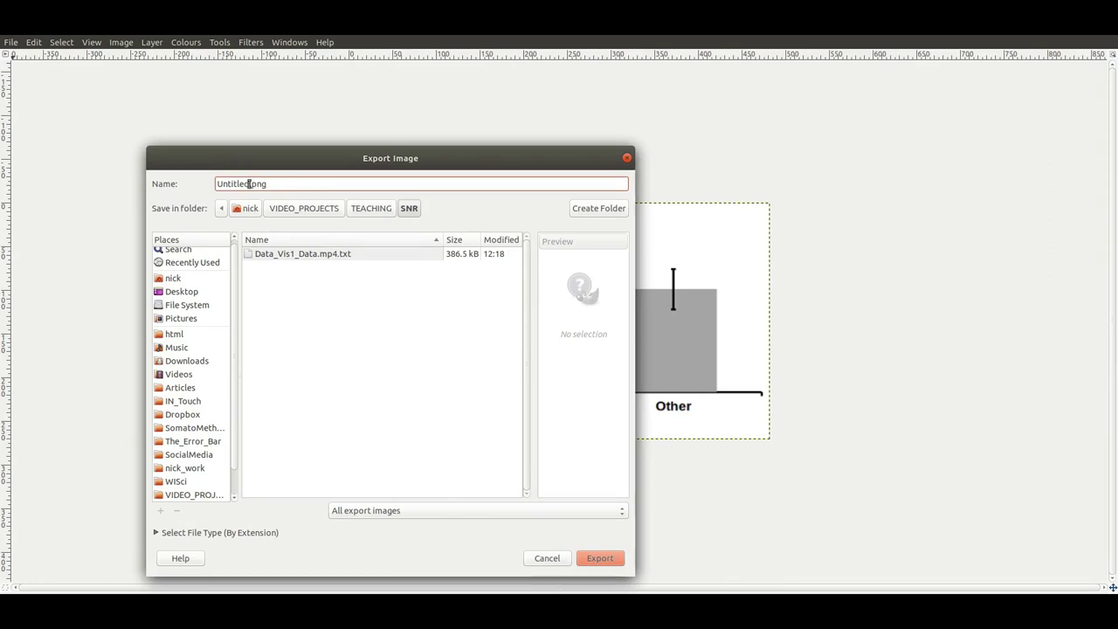
left_click_drag(249, 183, 194, 186)
left_click(317, 183)
key("Home")
key("Delete")
key("Delete")
key("Delete")
key("Delete")
key("Delete")
key("Delete")
key("Delete")
key("Delete")
key("Escape")
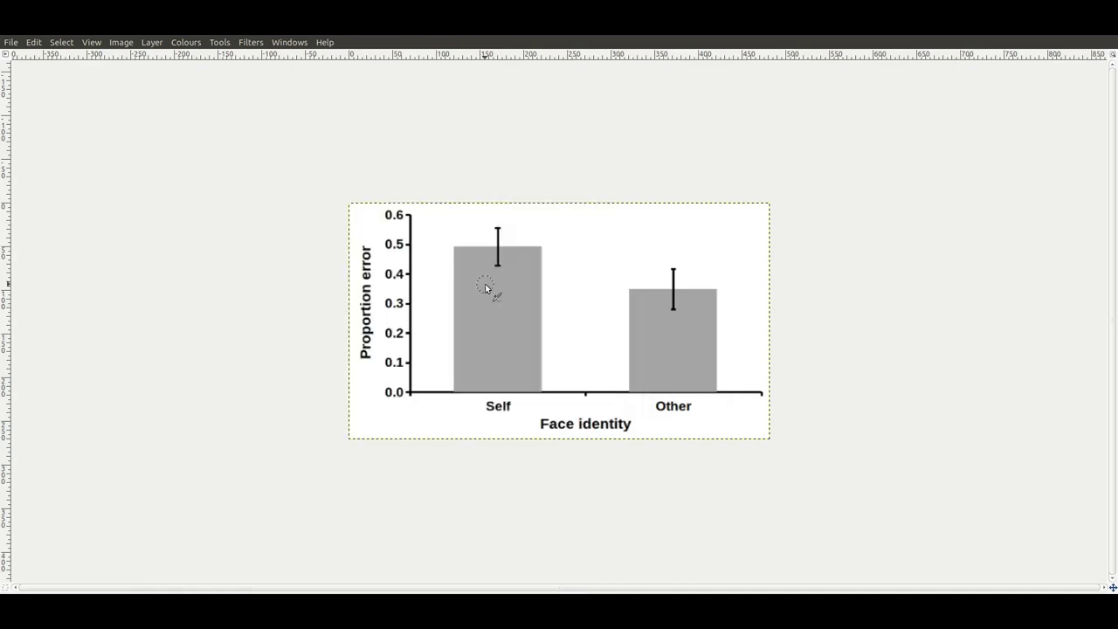